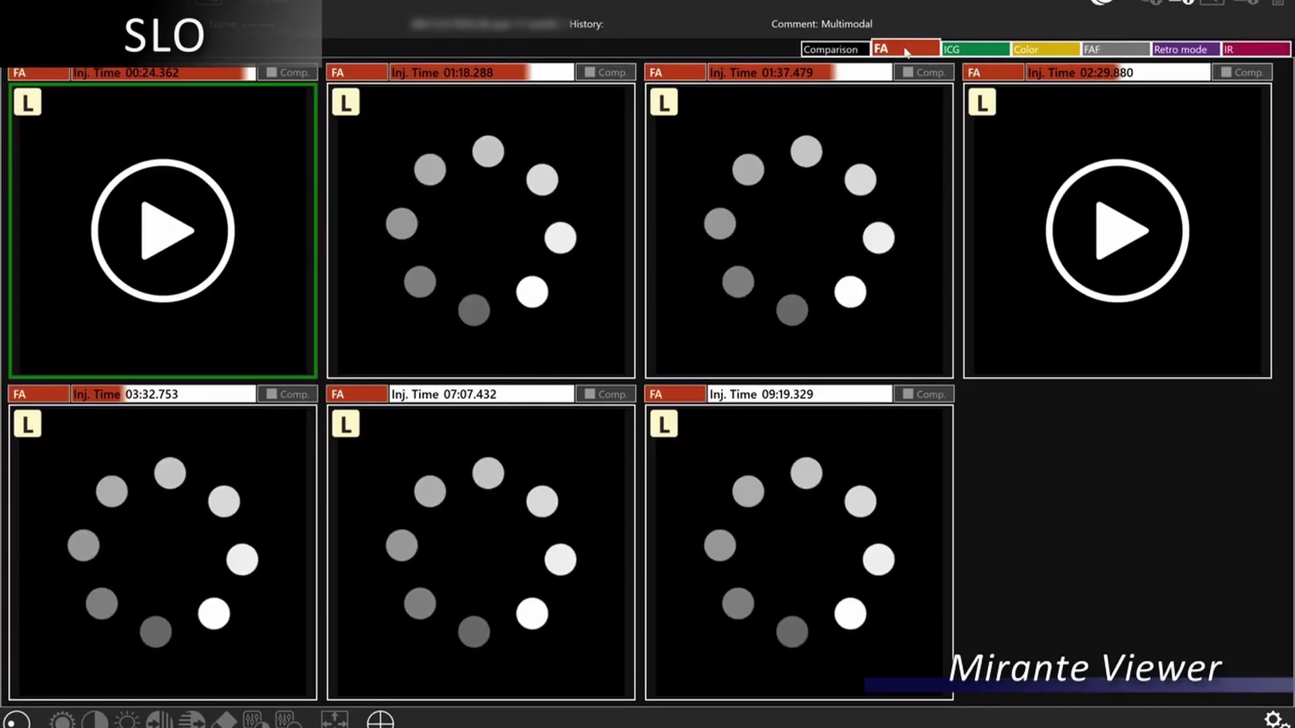
- Browse the study's ICG, Color, FAF, Retro mode and IR image sets
{"action": "left_click", "coordinate": [974, 51]}
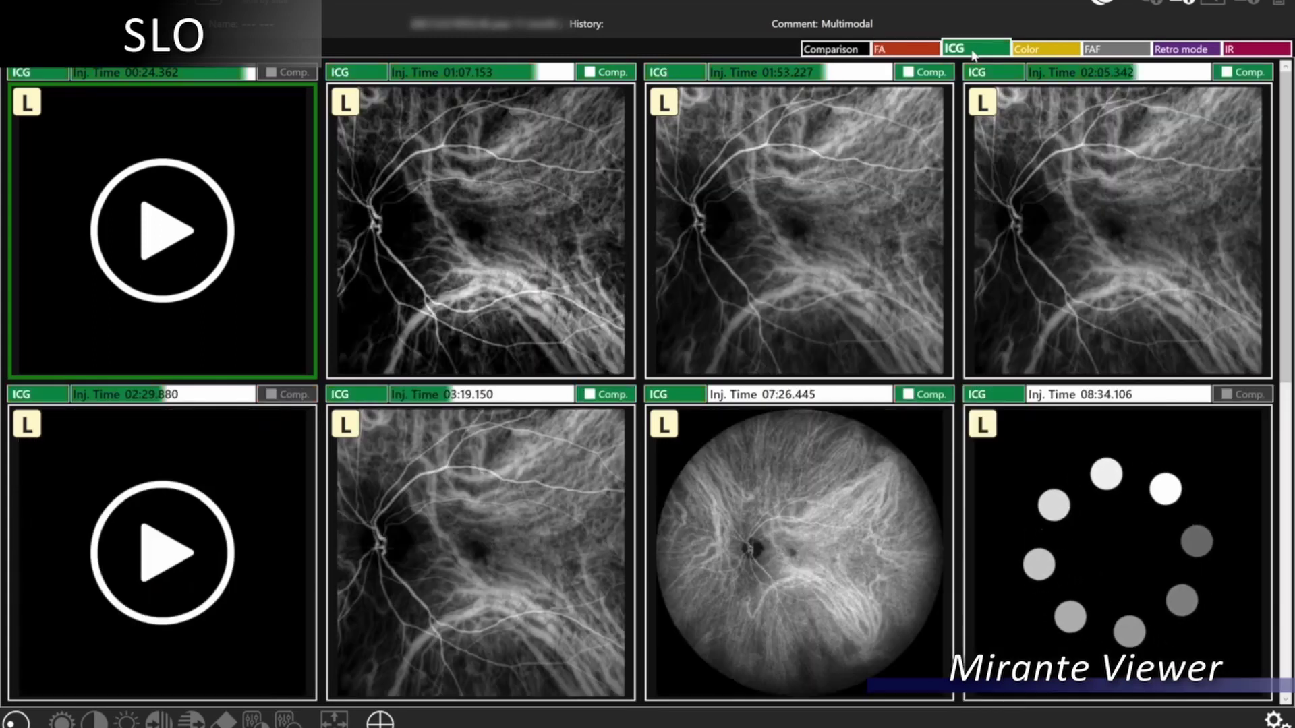
{"action": "left_click", "coordinate": [1045, 53]}
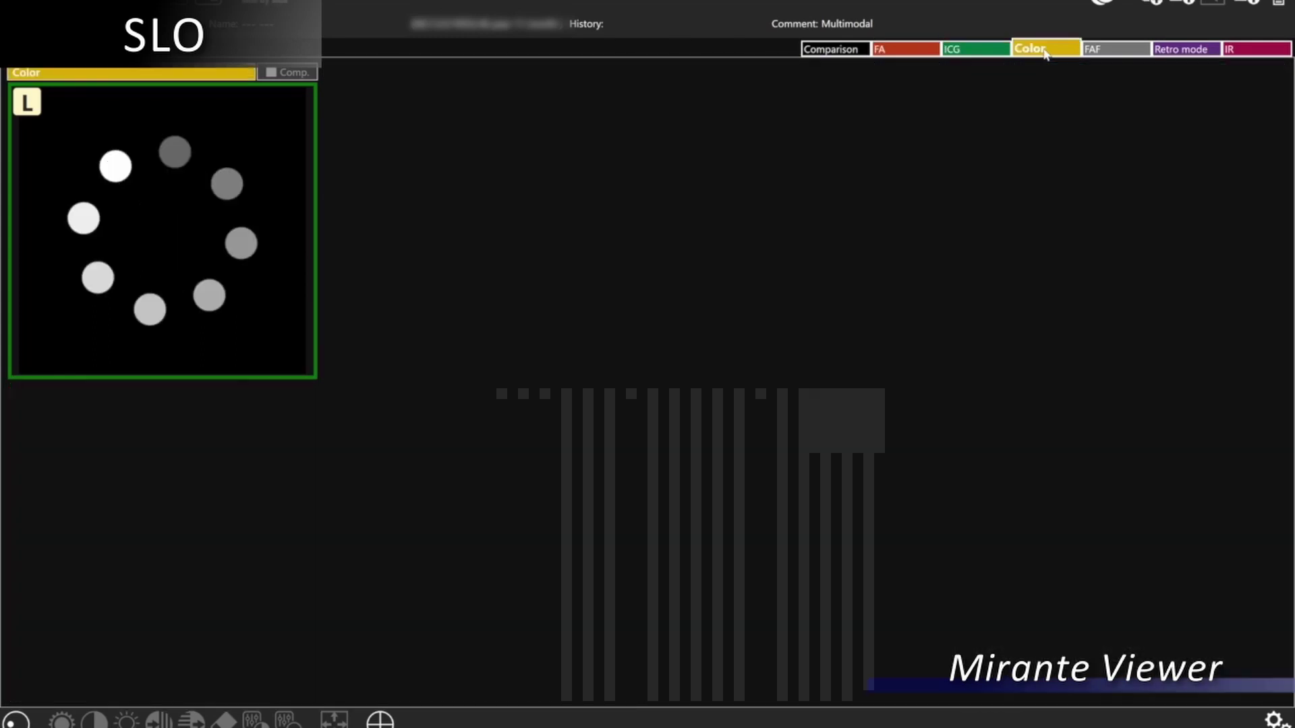
{"action": "left_click", "coordinate": [1118, 52]}
{"action": "left_click", "coordinate": [1182, 51]}
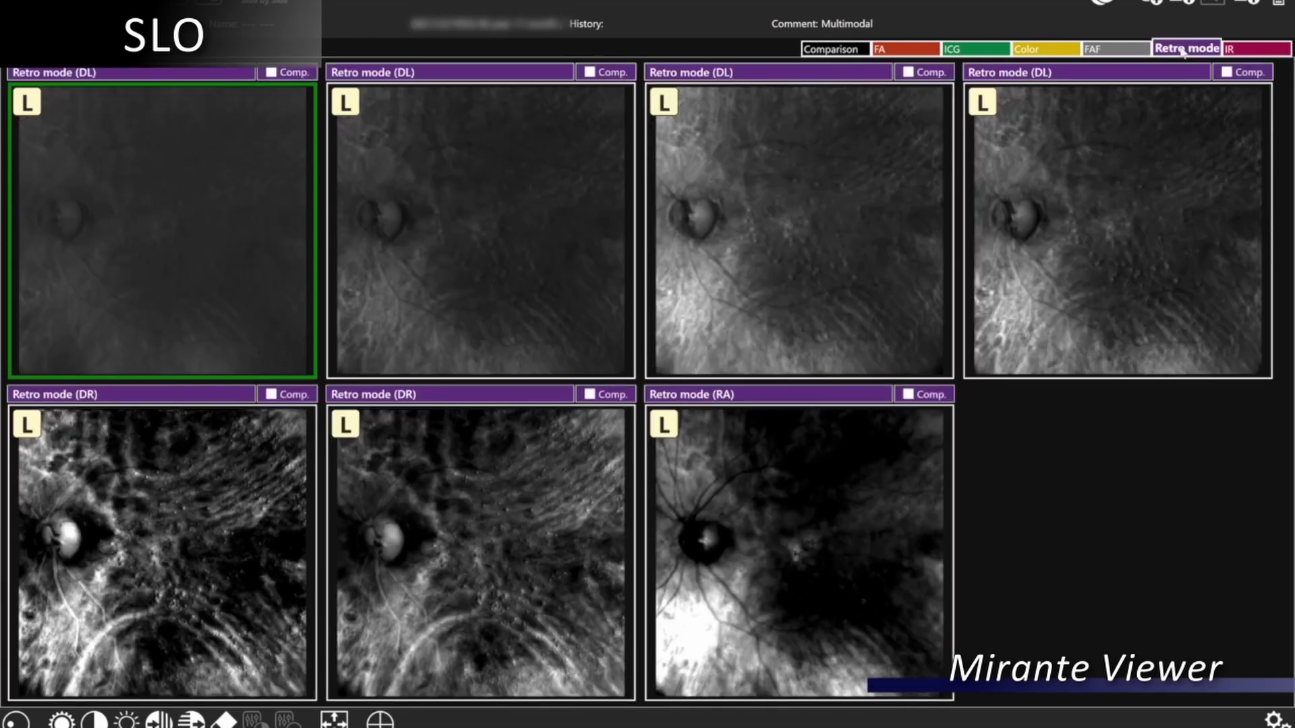
{"action": "left_click", "coordinate": [1240, 51]}
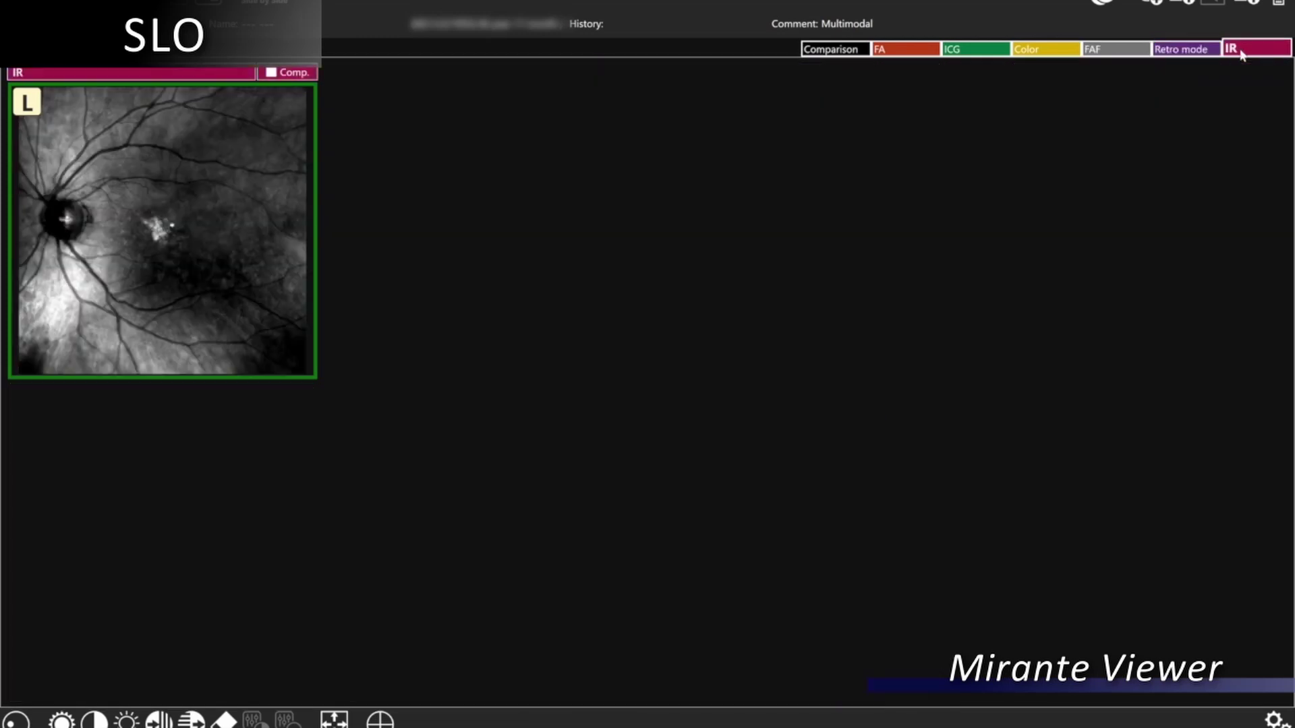
- Open the left-eye Color image enlarged with its capture parameters
{"action": "left_click", "coordinate": [1039, 53]}
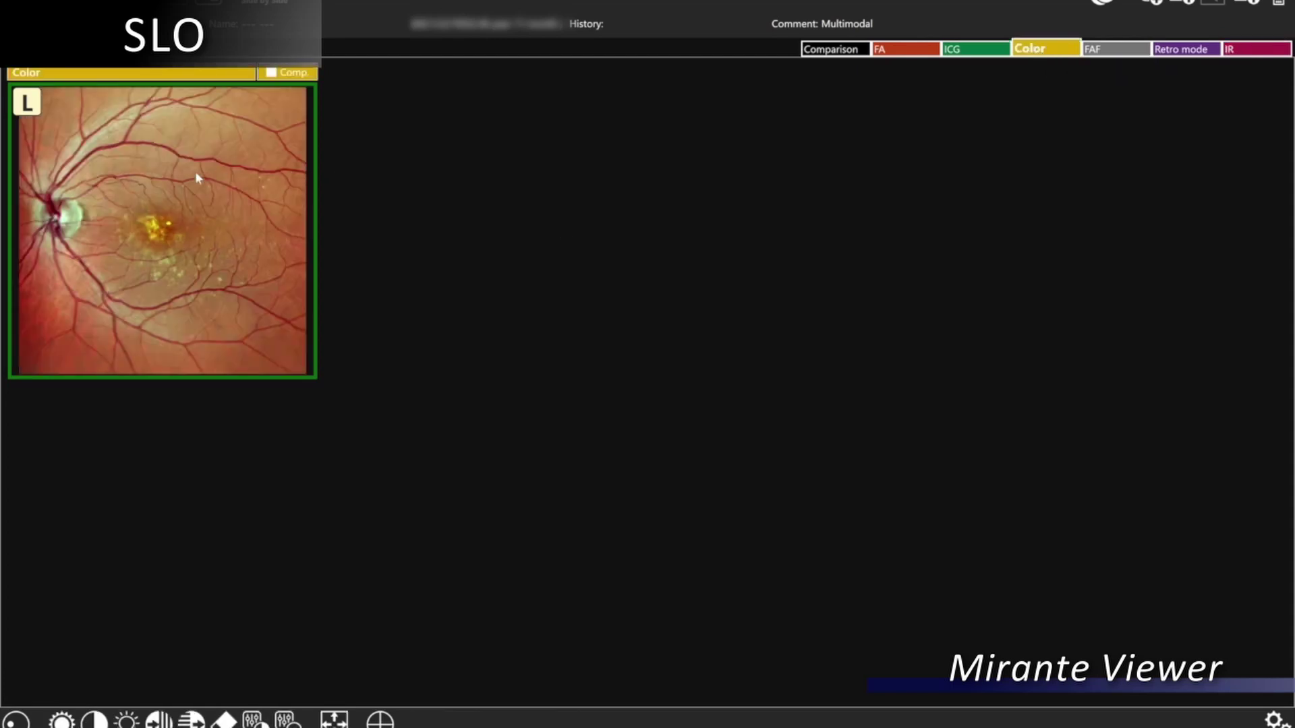
{"action": "double_click", "coordinate": [182, 182]}
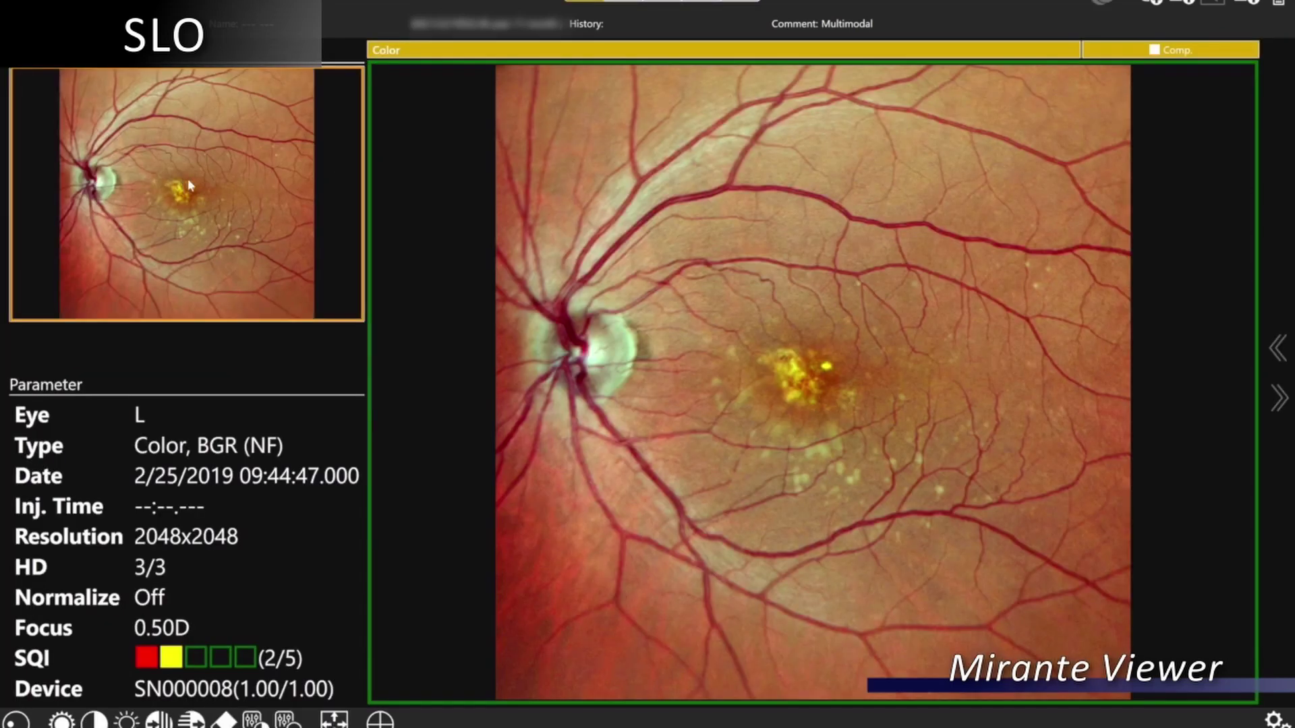
{"action": "scroll", "coordinate": [600, 358], "scroll_direction": "up", "scroll_amount": 2}
{"action": "scroll", "coordinate": [601, 358], "scroll_direction": "down", "scroll_amount": 2}
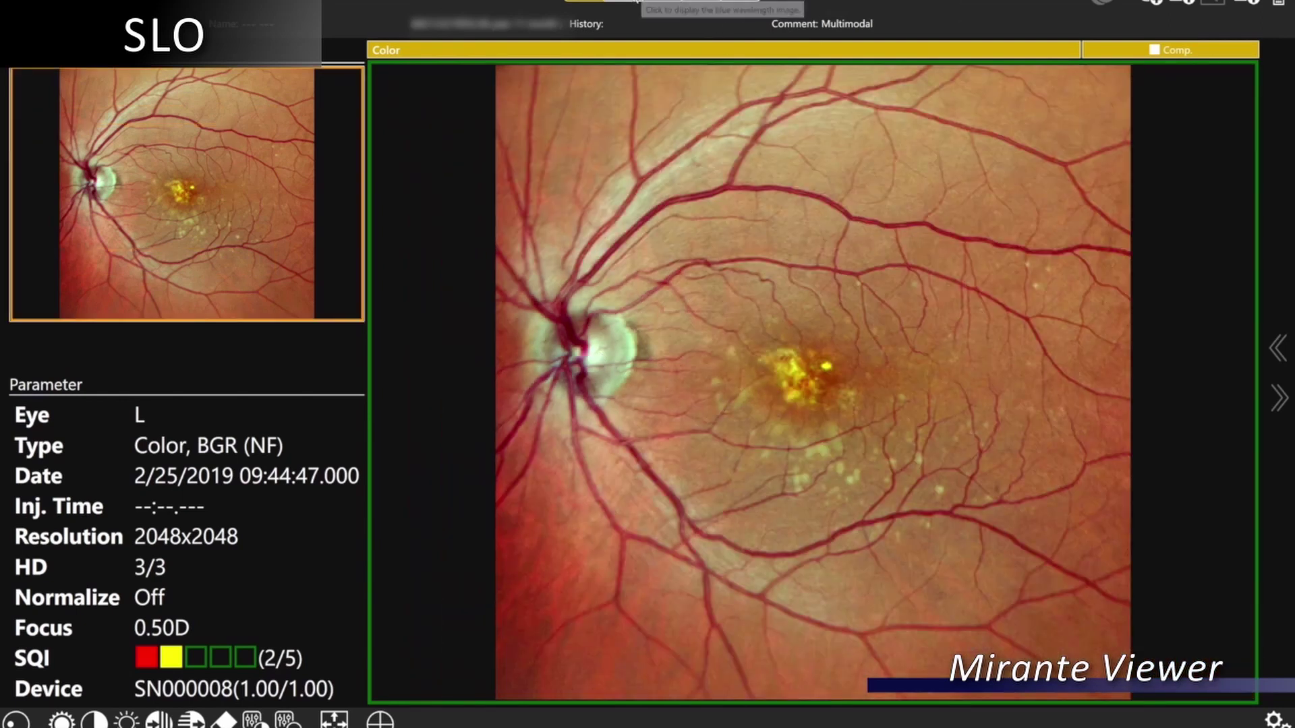
- View the Color image's blue, green and red wavelength images, show all wavelengths side by side, and return to the Color thumbnails
{"action": "left_click", "coordinate": [664, 2]}
{"action": "left_click", "coordinate": [664, 2]}
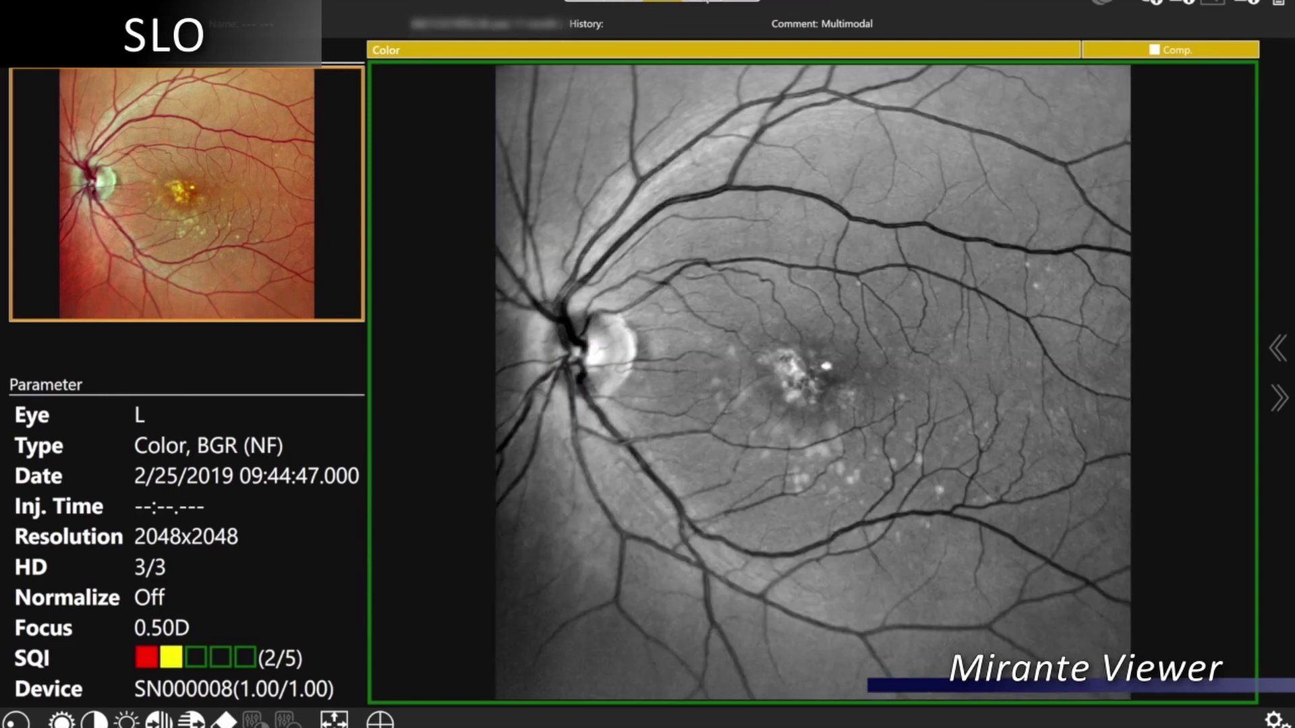
{"action": "left_click", "coordinate": [703, 2]}
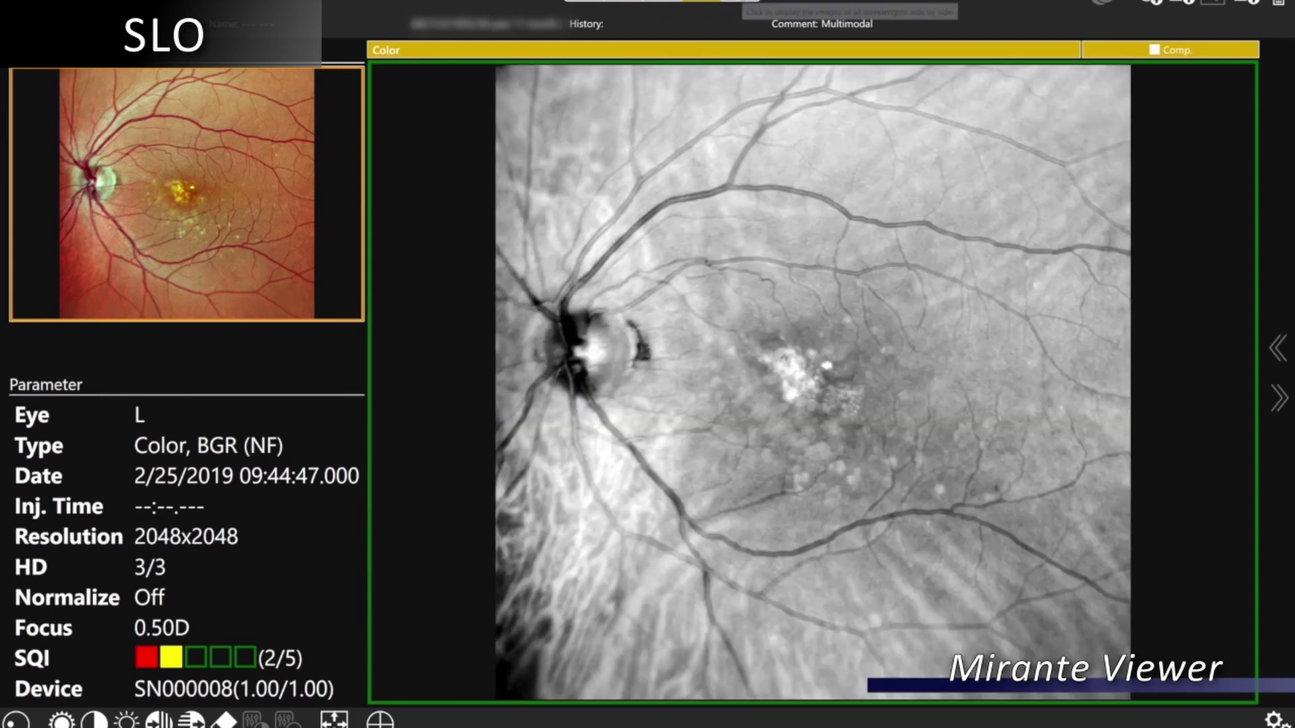
{"action": "left_click", "coordinate": [740, 3]}
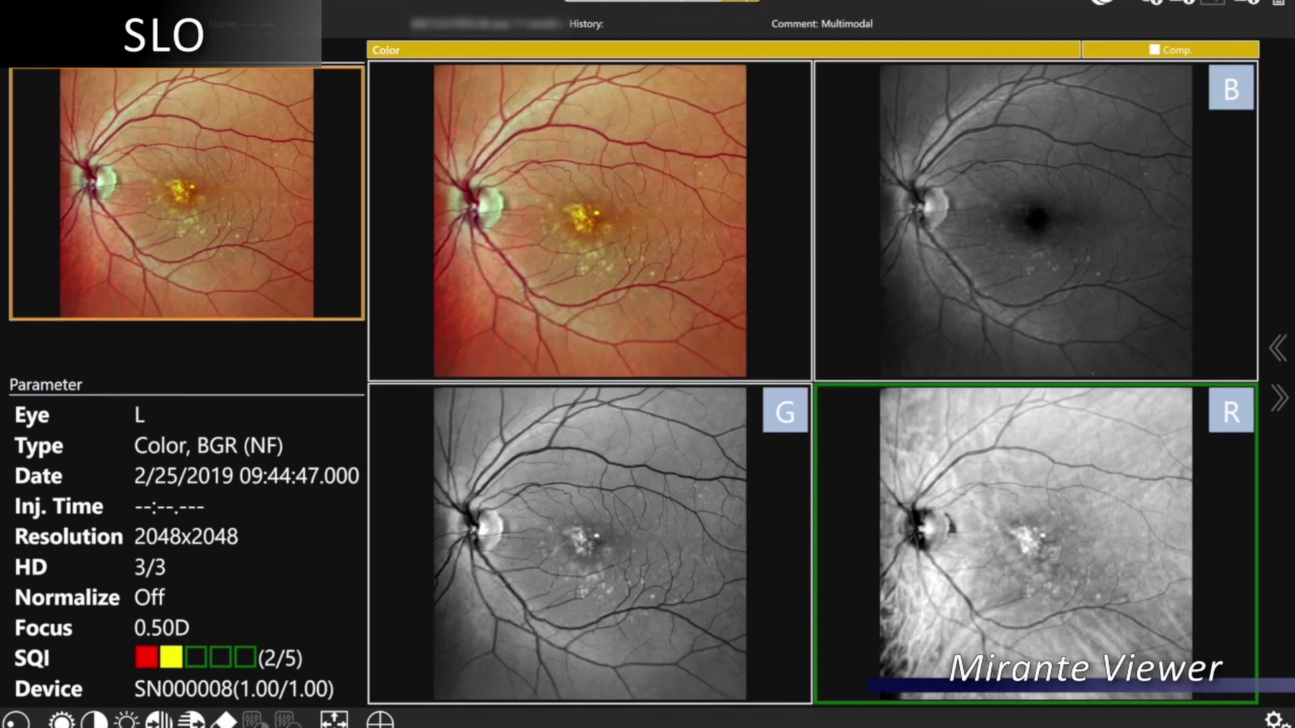
{"action": "left_click", "coordinate": [581, 2]}
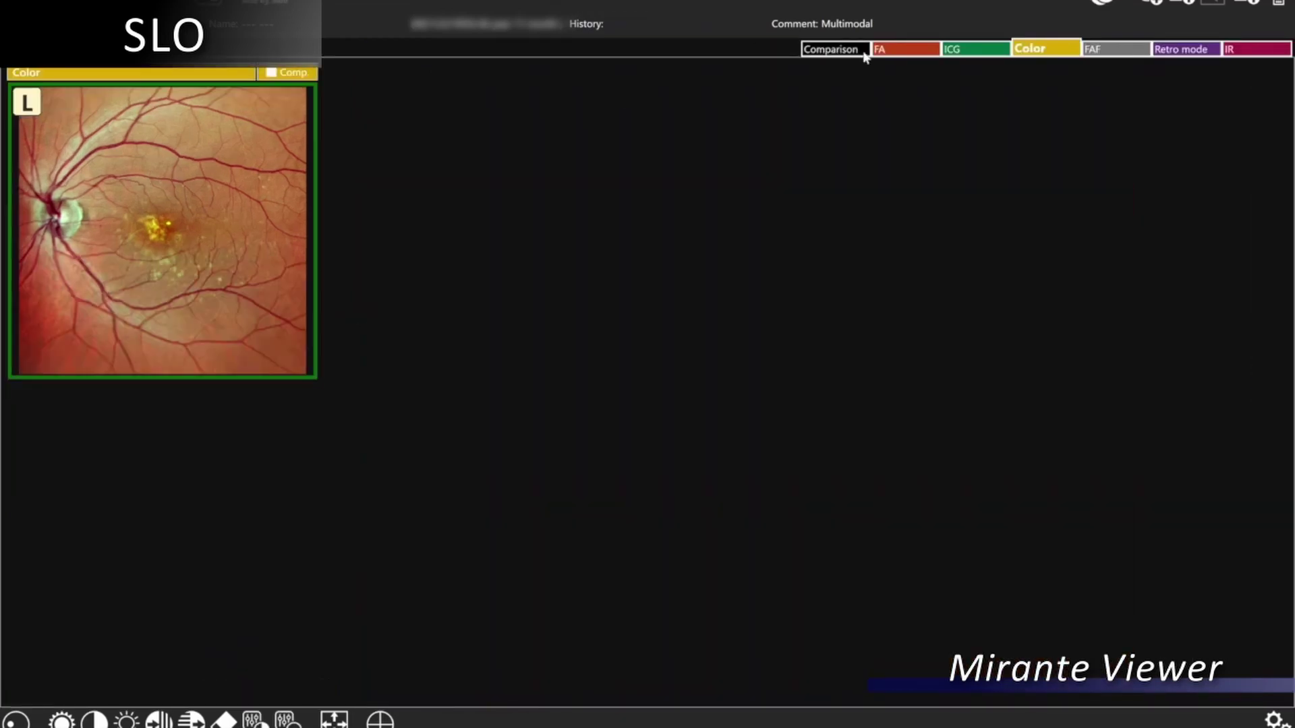
- Compare the enlarged G-FAF and B-FAF images by alternating between them, and return to the FAF thumbnails
{"action": "left_click", "coordinate": [1110, 47]}
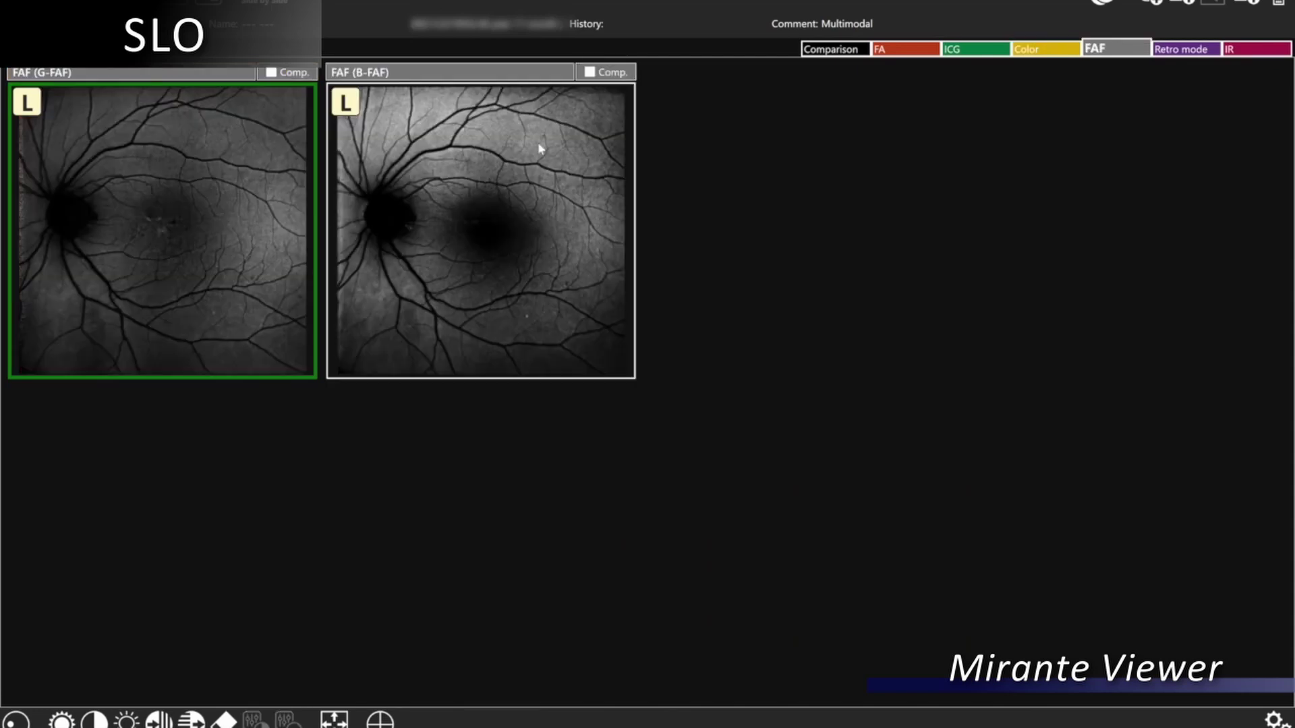
{"action": "double_click", "coordinate": [152, 149]}
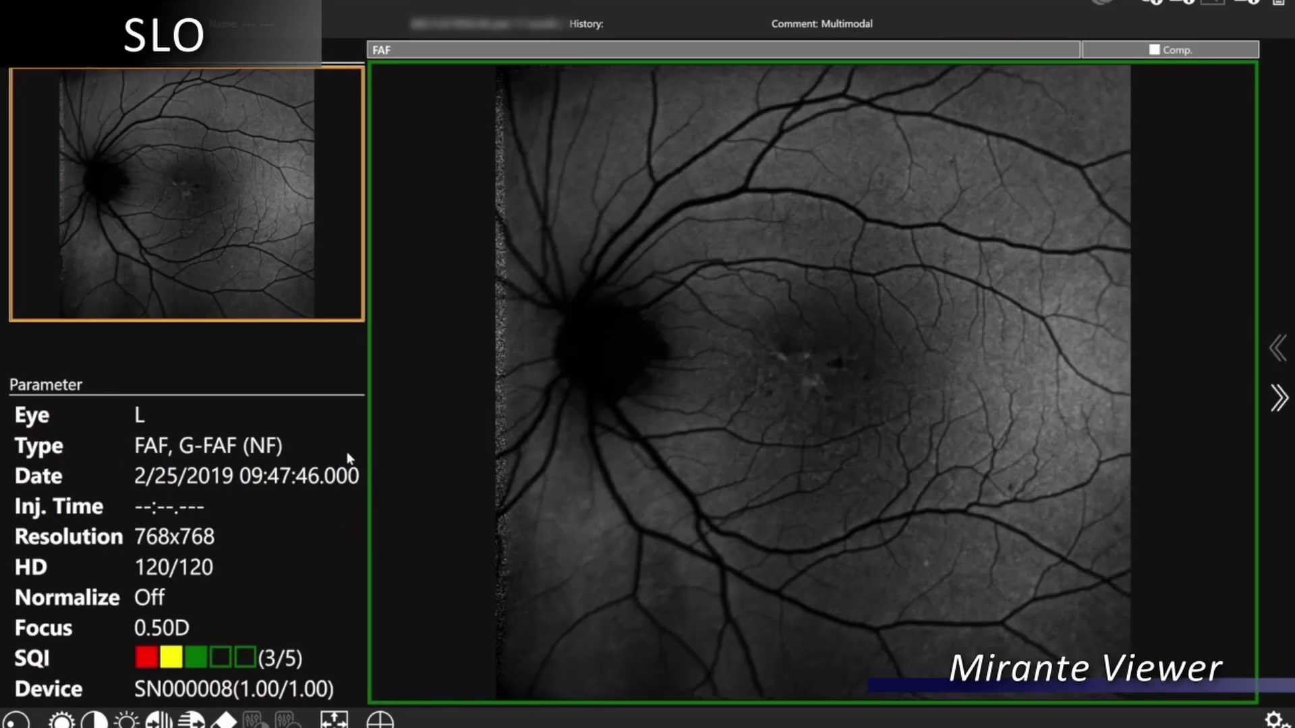
{"action": "key", "text": "Right"}
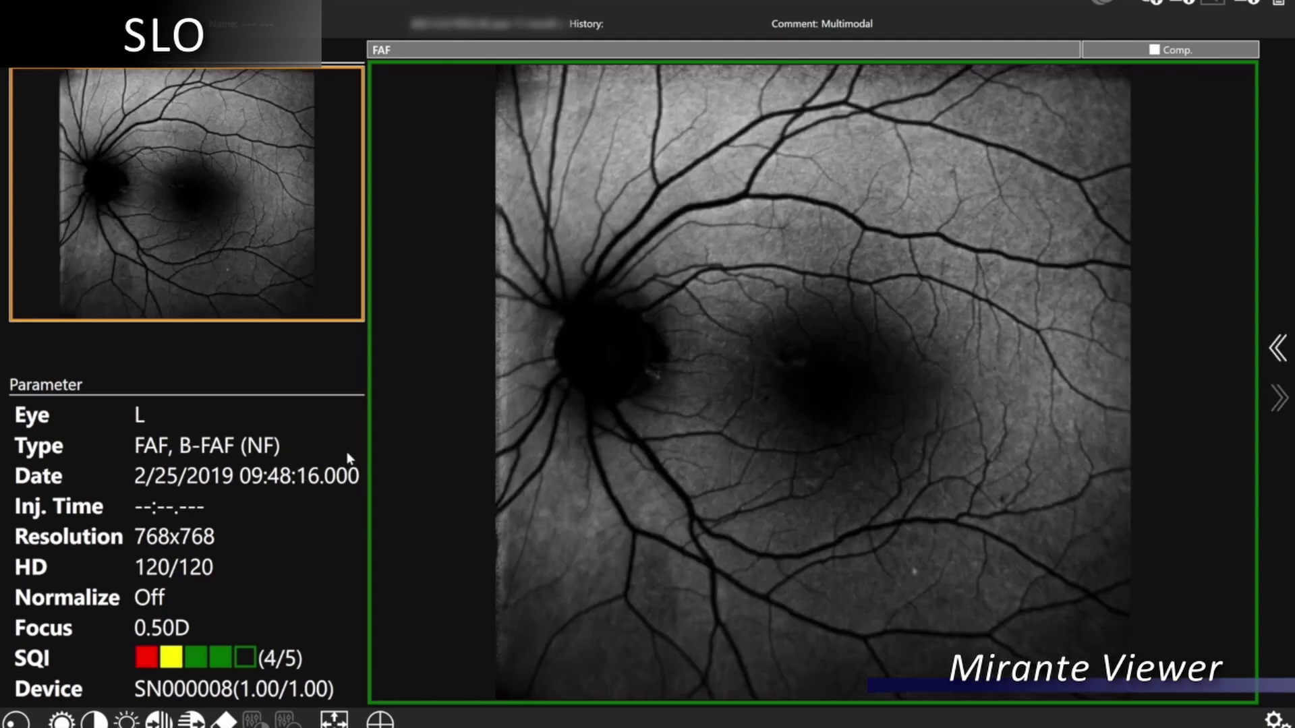
{"action": "key", "text": "Left"}
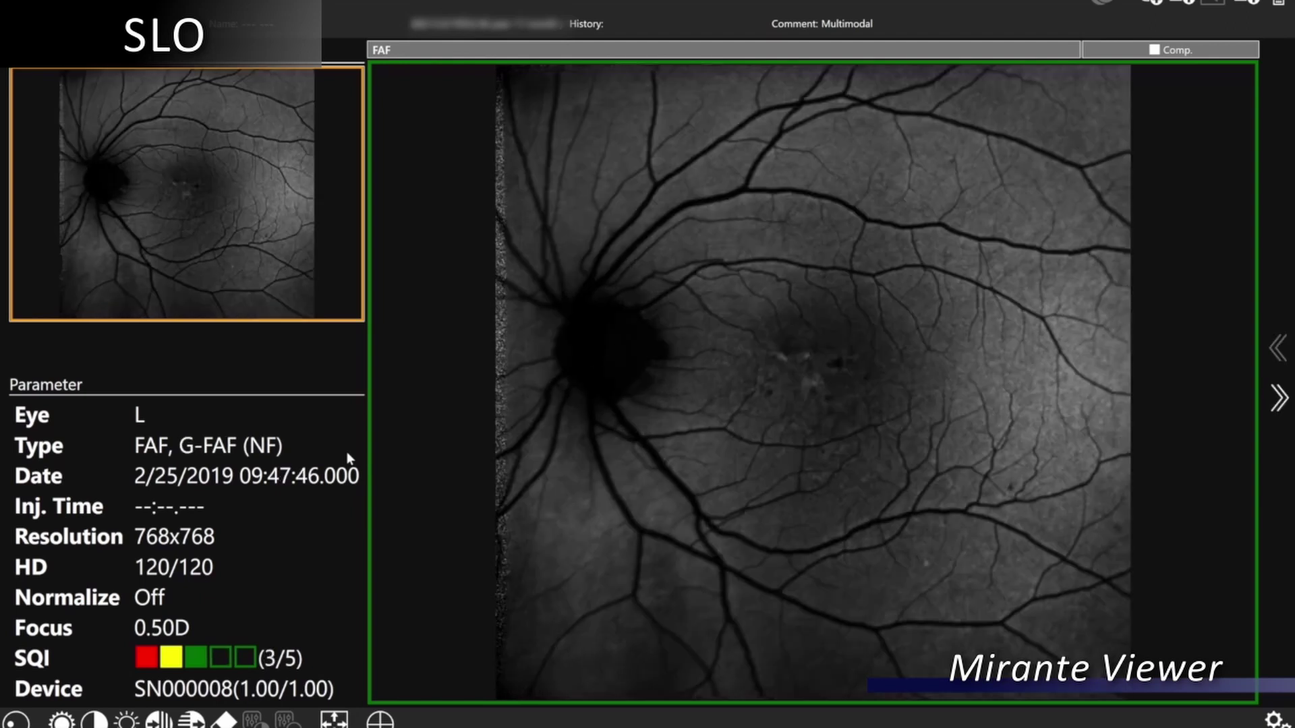
{"action": "key", "text": "Right"}
{"action": "key", "text": "Left"}
{"action": "key", "text": "Right"}
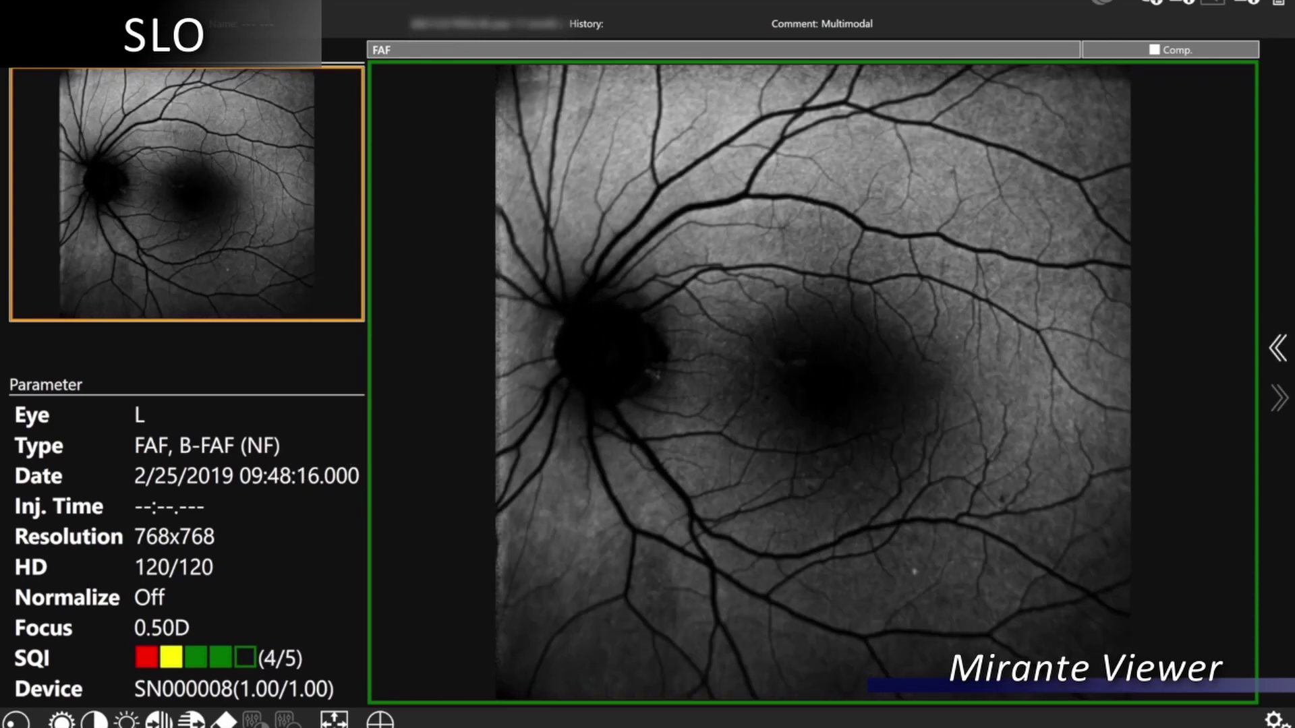
{"action": "key", "text": "Escape"}
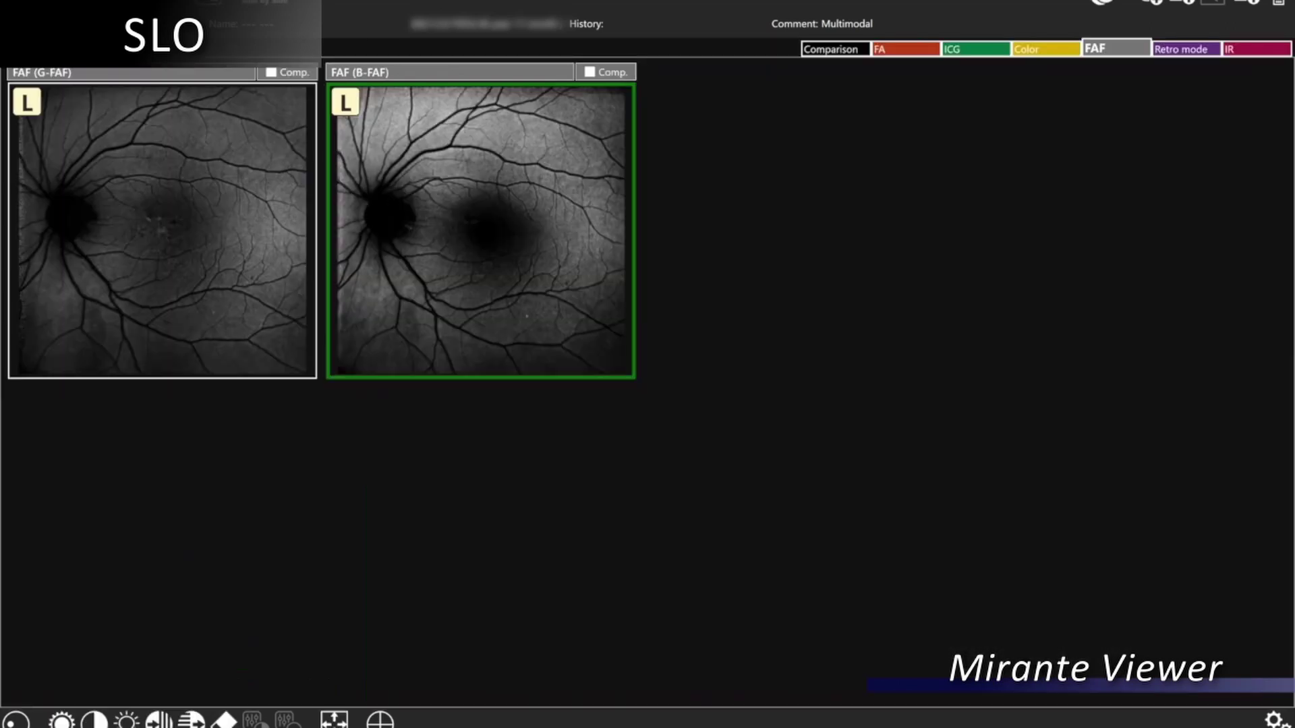
- Examine the enlarged Retro mode images in the DL, DR and RA variants, and return to the thumbnails
{"action": "left_click", "coordinate": [1174, 51]}
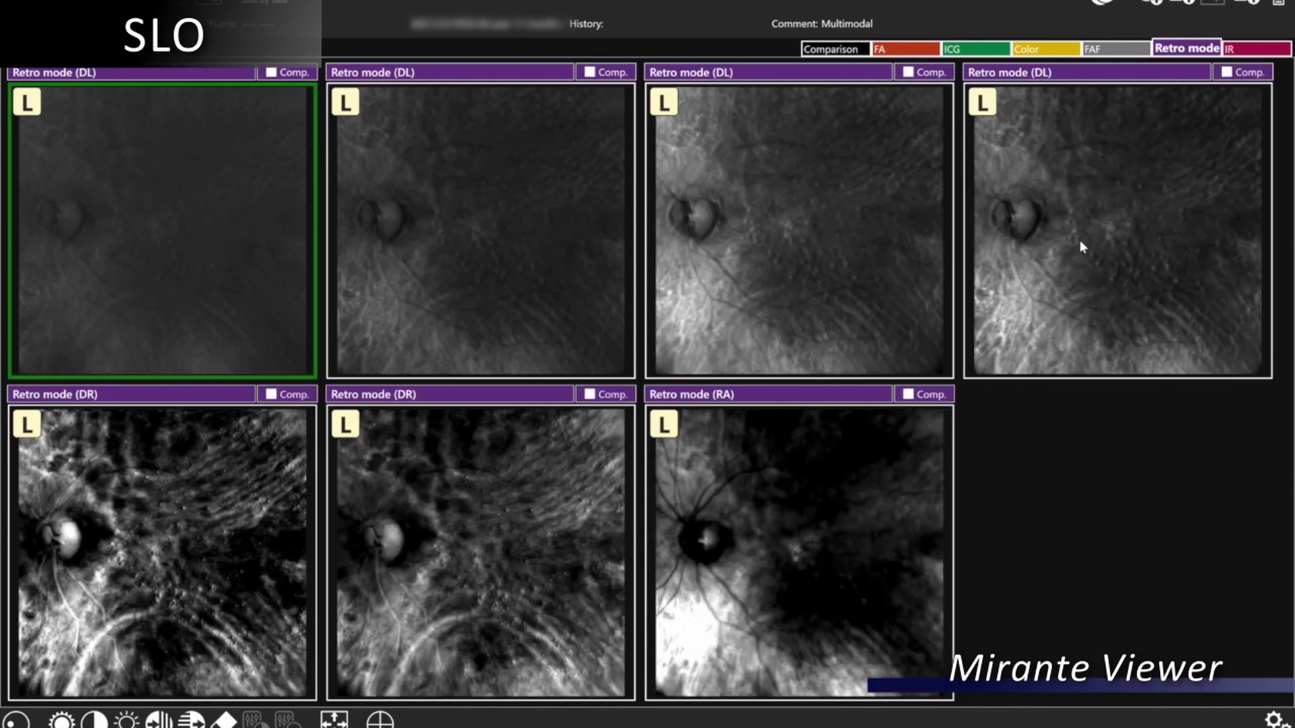
{"action": "double_click", "coordinate": [1072, 251]}
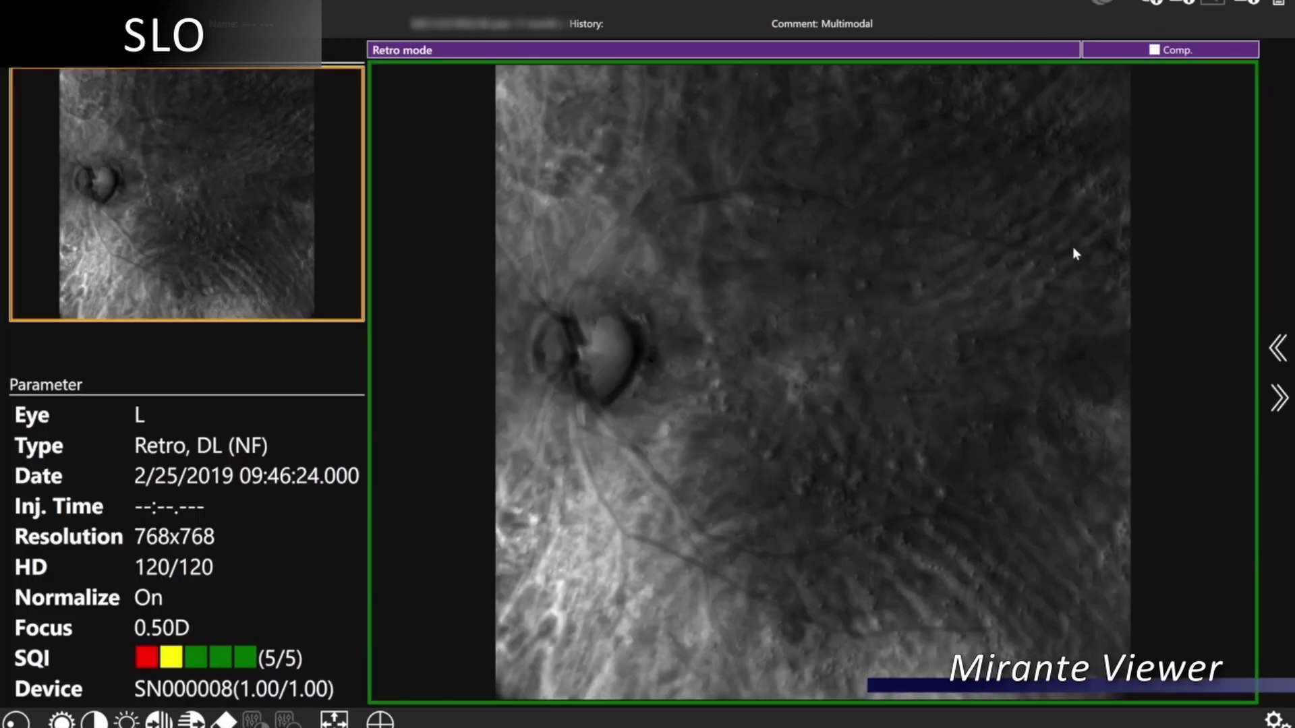
{"action": "scroll", "coordinate": [1072, 247], "scroll_direction": "down", "scroll_amount": 1}
{"action": "key", "text": "Right"}
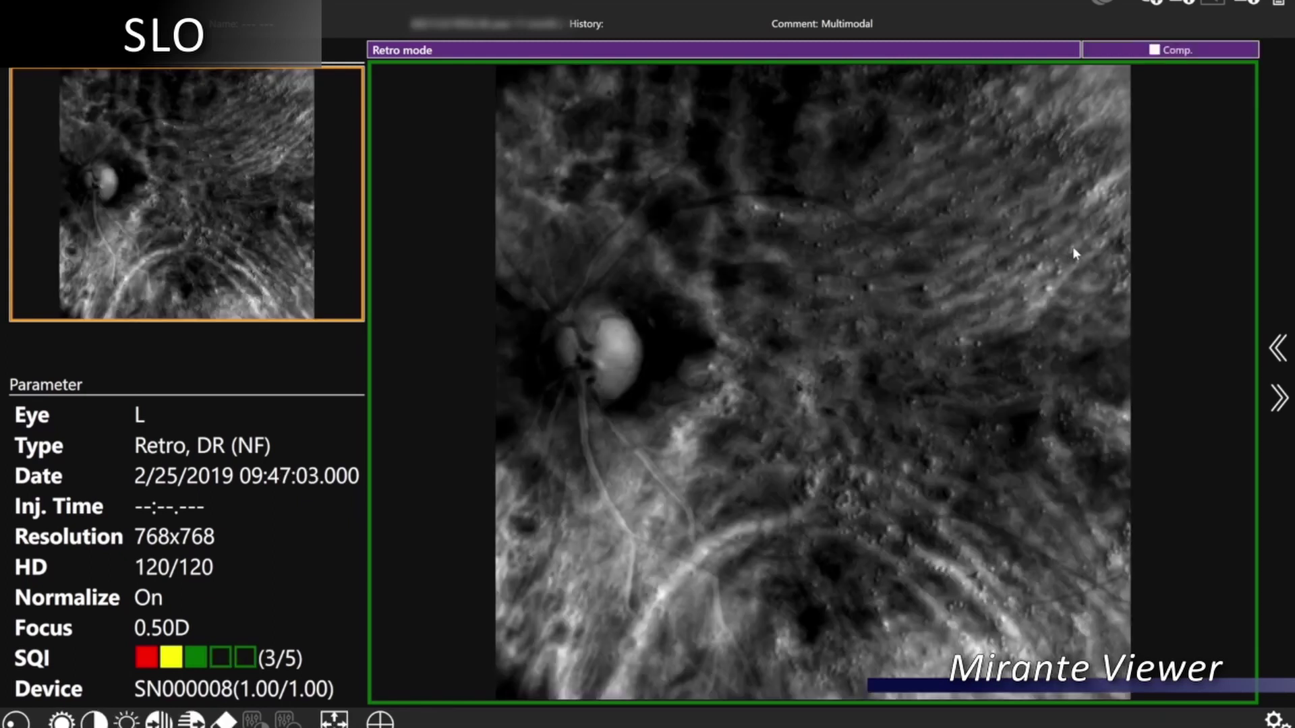
{"action": "key", "text": "Right"}
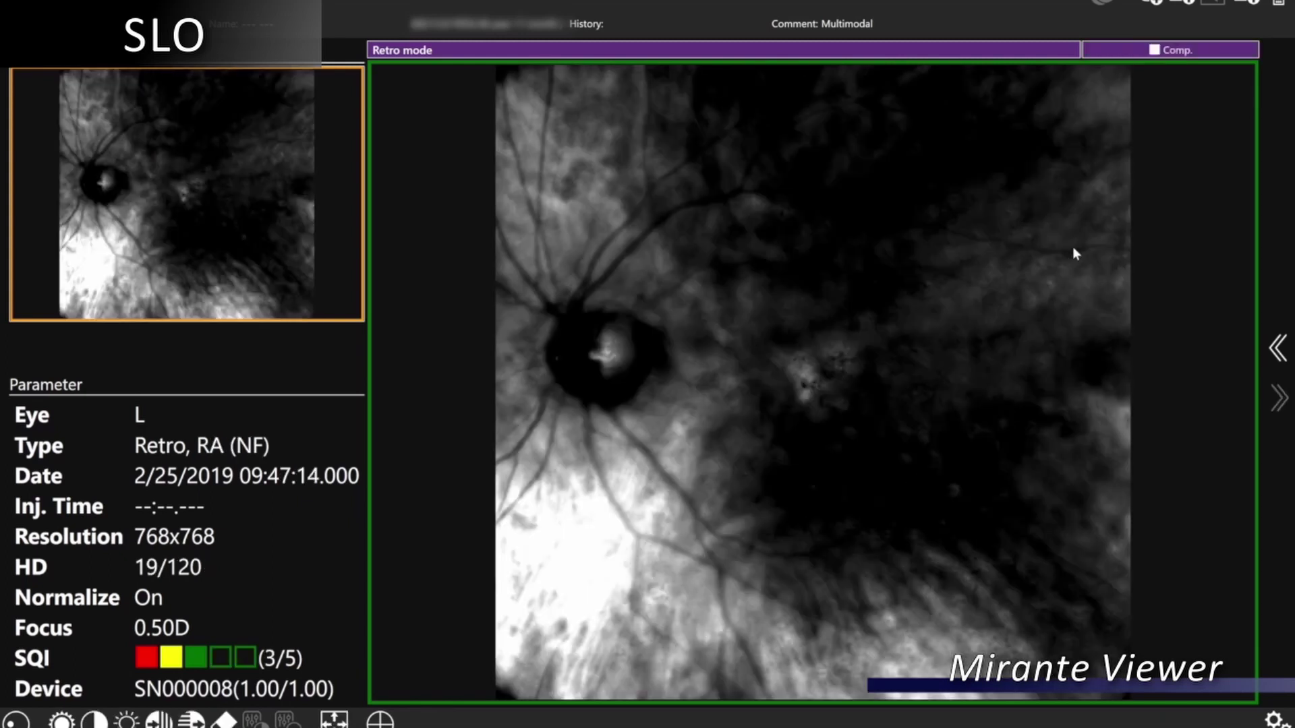
{"action": "key", "text": "Left"}
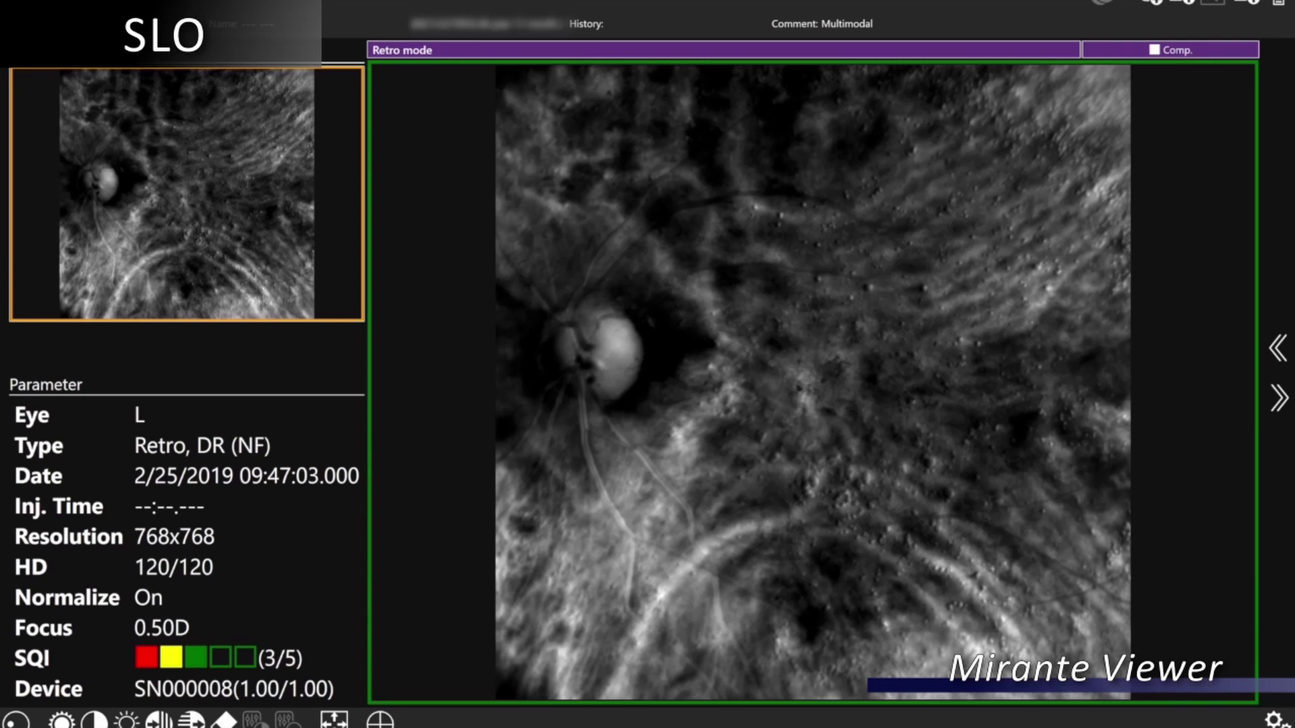
{"action": "double_click", "coordinate": [438, 180]}
- Step through the enlarged FA images from injection time 01:18.288 to 03:32.753, and return to the FA thumbnails
{"action": "left_click", "coordinate": [905, 50]}
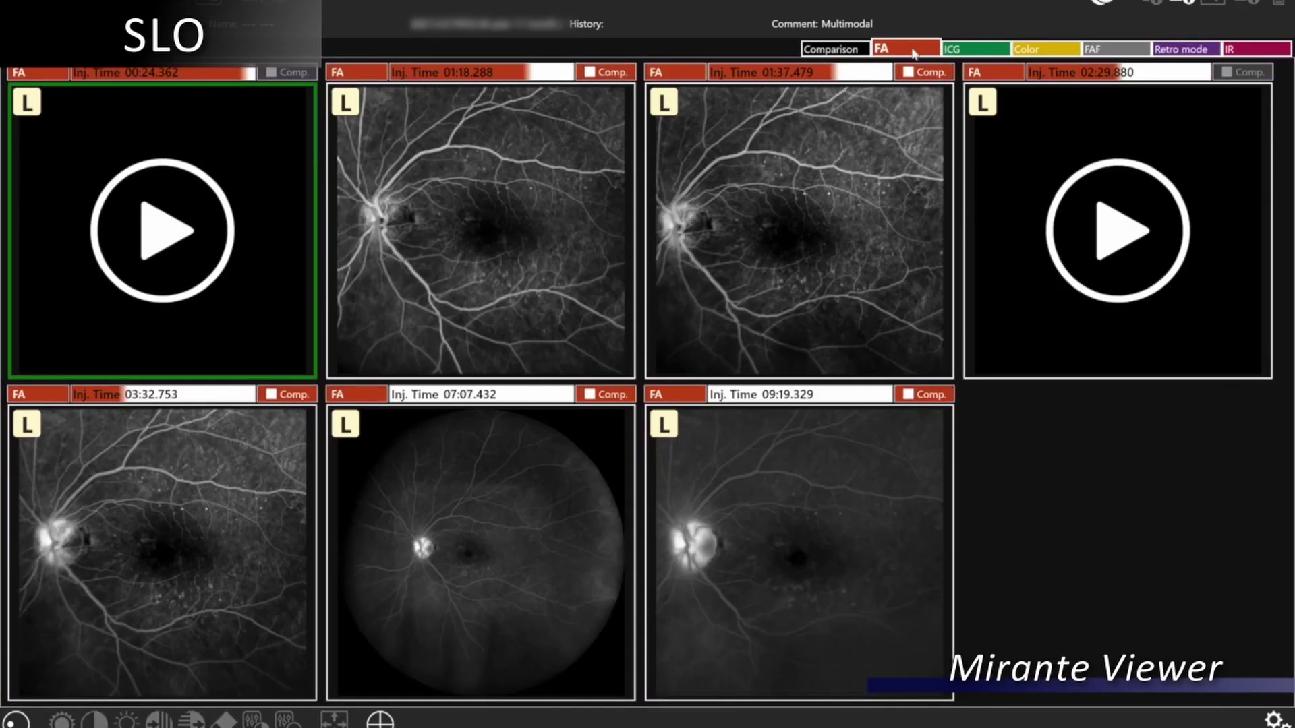
{"action": "double_click", "coordinate": [486, 229]}
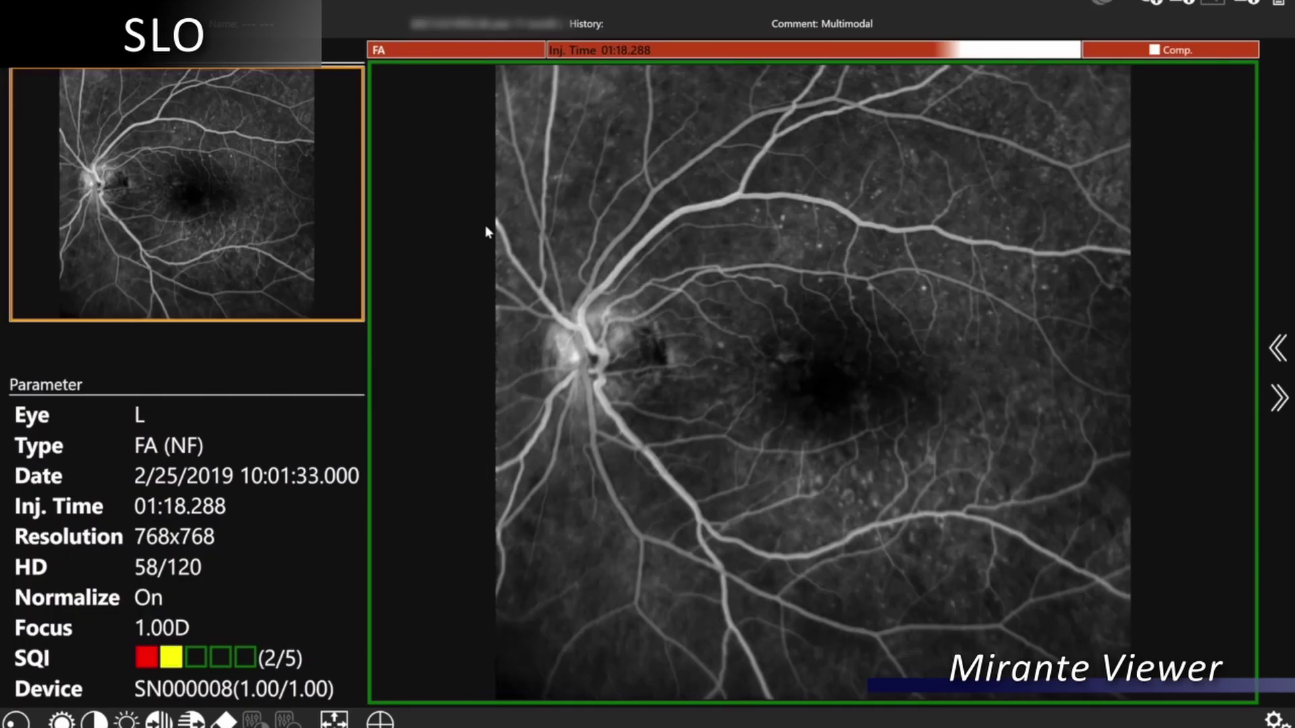
{"action": "scroll", "coordinate": [486, 229], "scroll_direction": "down", "scroll_amount": 1}
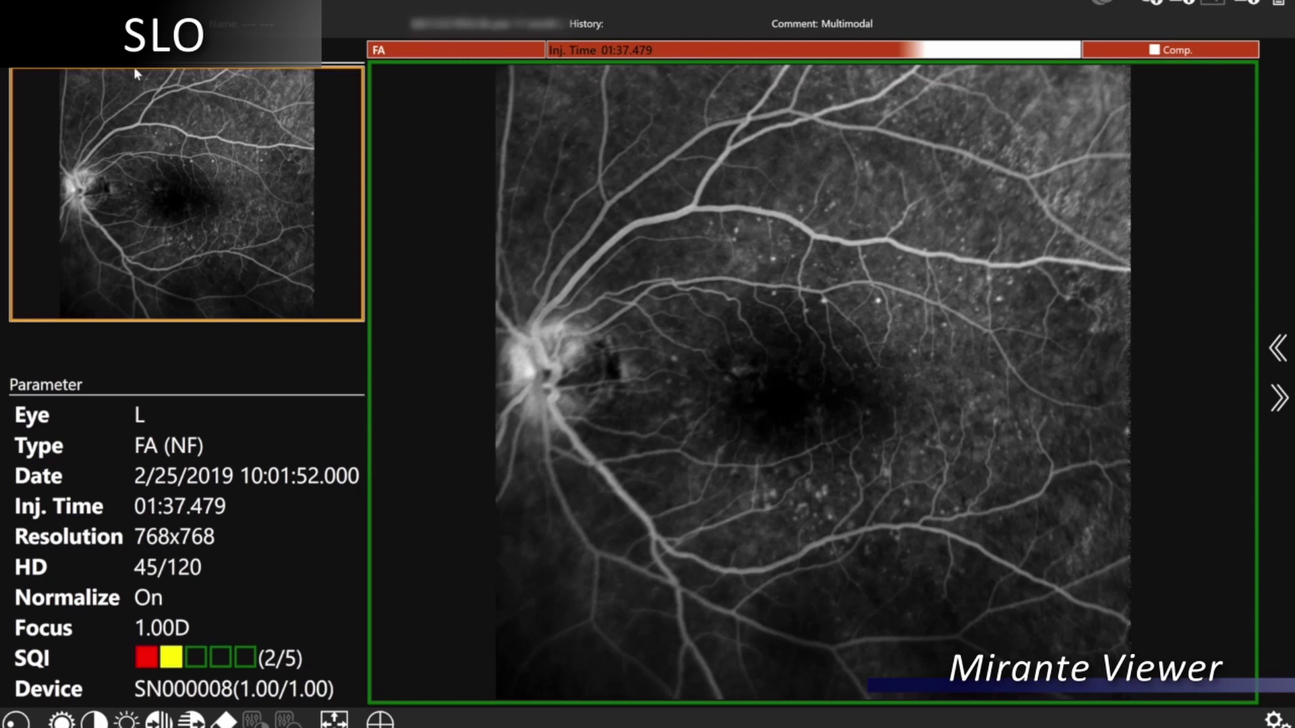
{"action": "scroll", "coordinate": [486, 230], "scroll_direction": "down", "scroll_amount": 1}
{"action": "double_click", "coordinate": [485, 230]}
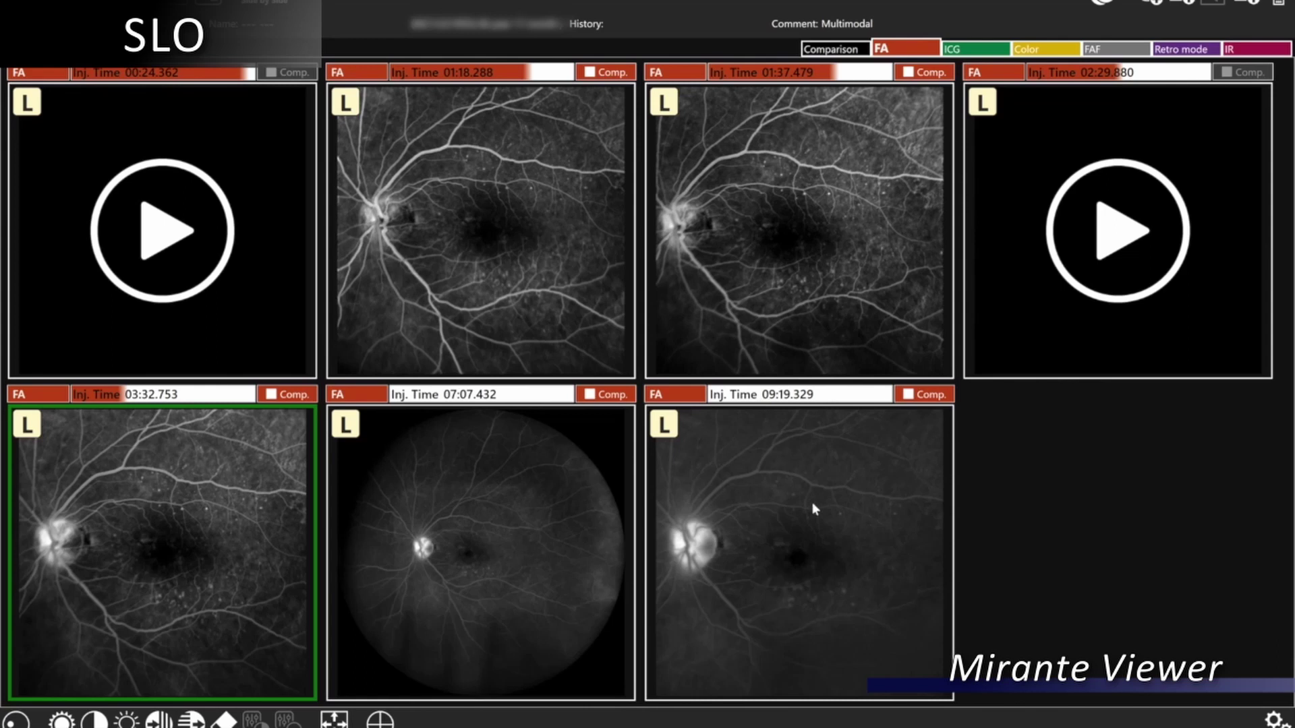
- Step through the enlarged ICG images from injection time 01:53.227 to 03:19.150, and return to the ICG thumbnails
{"action": "left_click", "coordinate": [965, 53]}
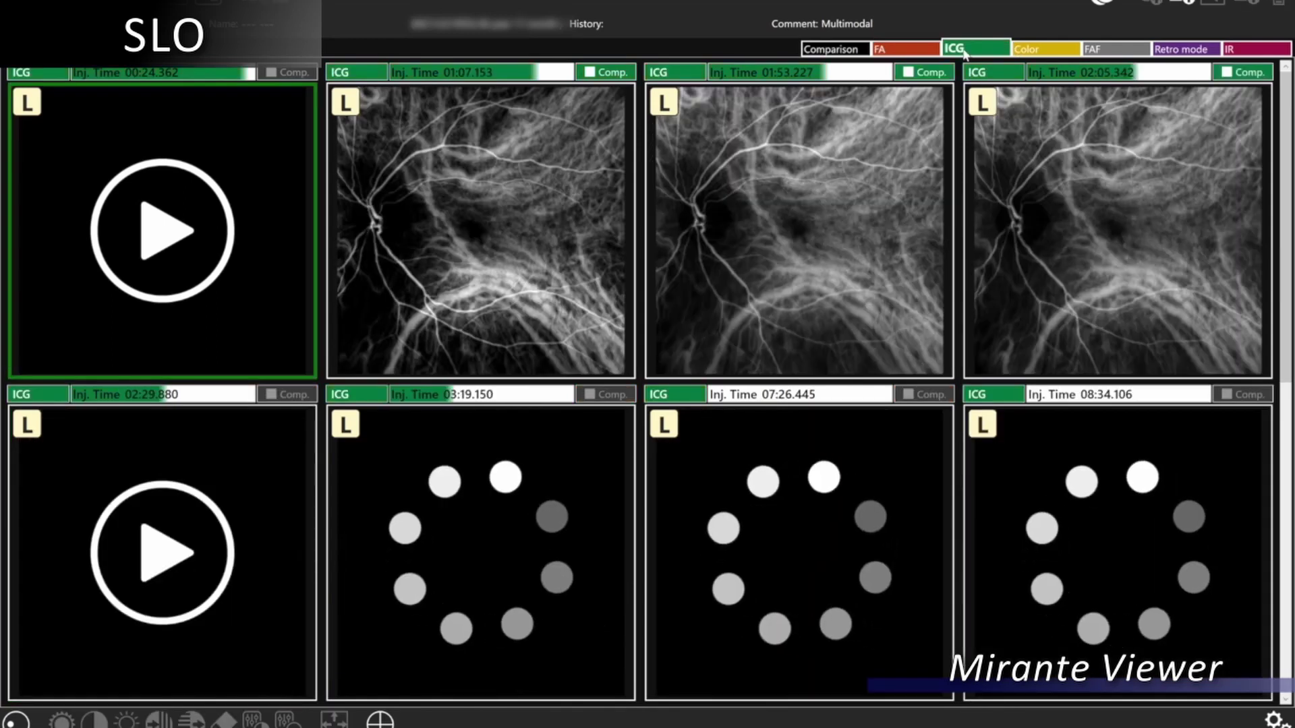
{"action": "left_click", "coordinate": [844, 230]}
{"action": "double_click", "coordinate": [845, 235]}
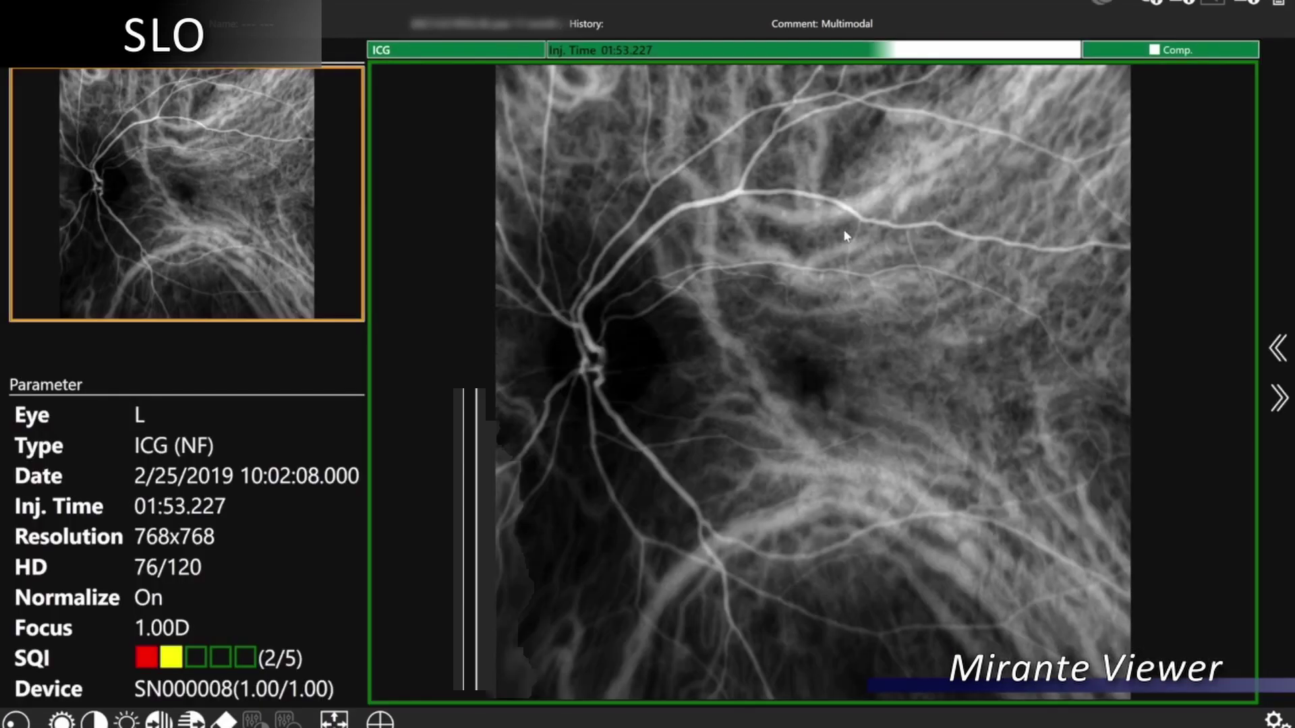
{"action": "key", "text": "Right"}
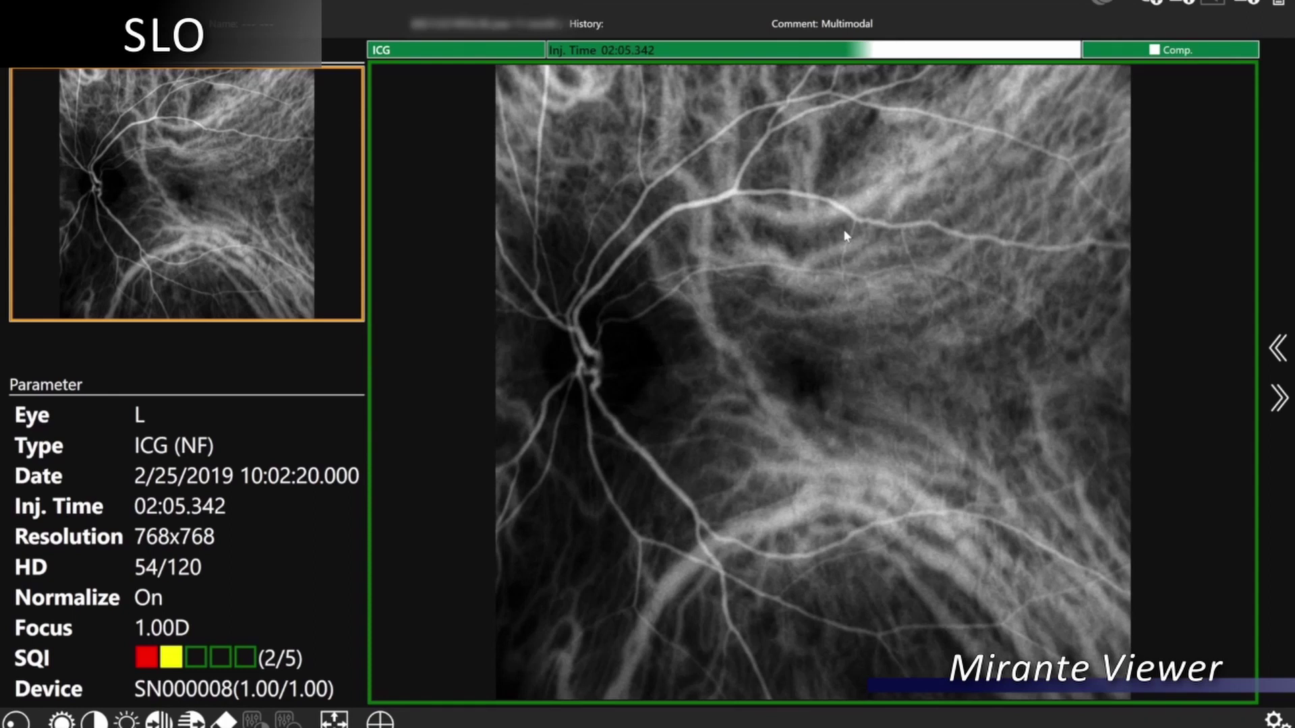
{"action": "key", "text": "Right"}
{"action": "key", "text": "Right"}
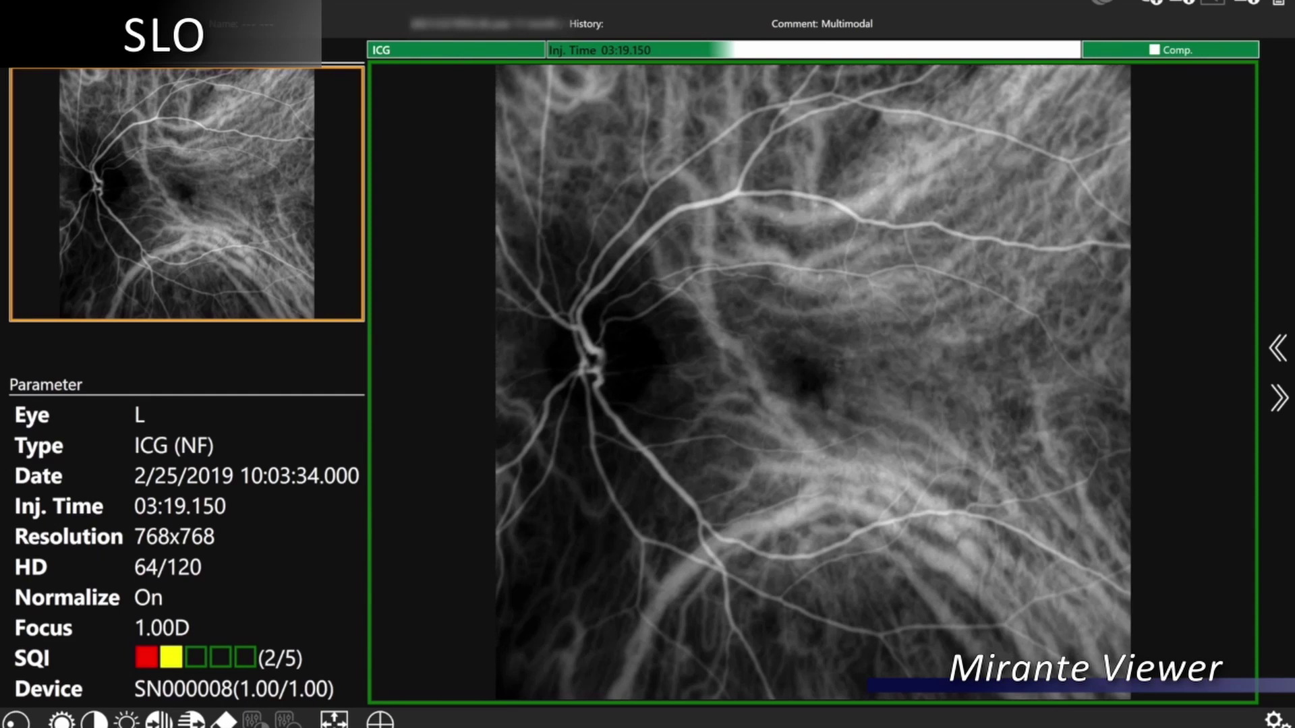
{"action": "double_click", "coordinate": [503, 370]}
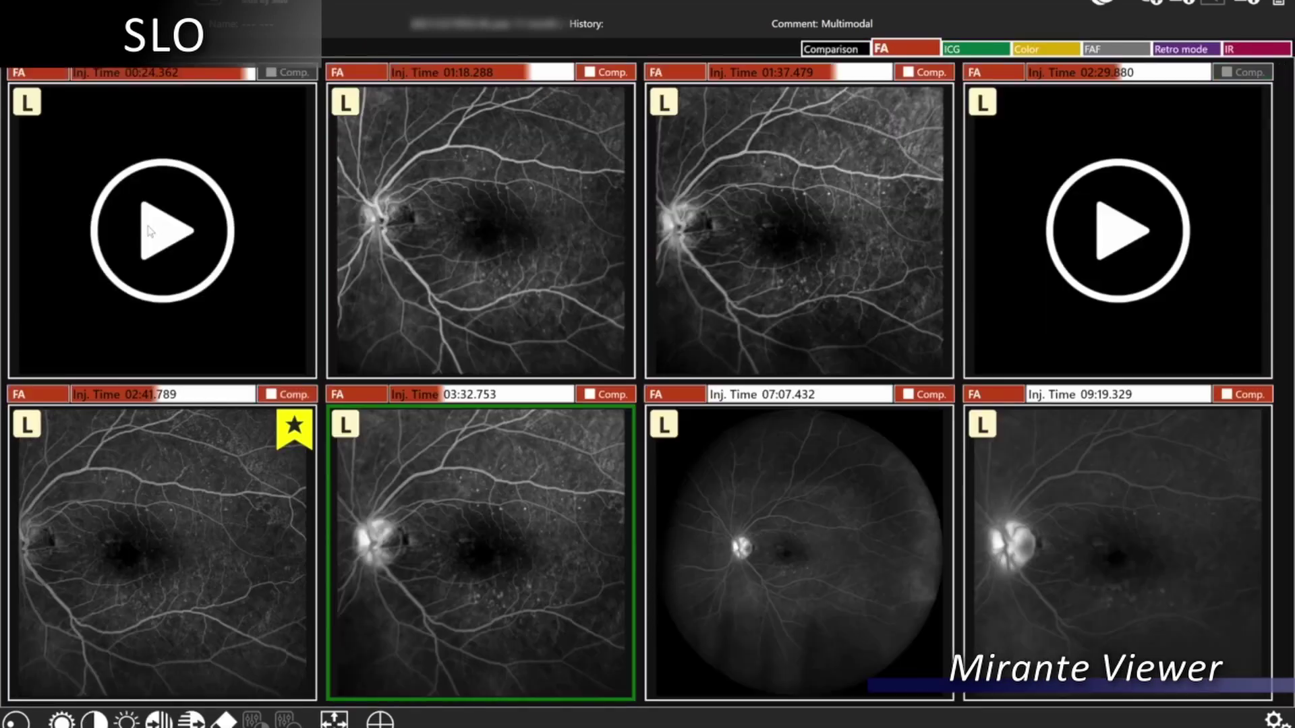
- Play the simultaneous FA and ICG video with injection time 00:24.362, pause it, and return to the FA thumbnails
{"action": "double_click", "coordinate": [149, 229]}
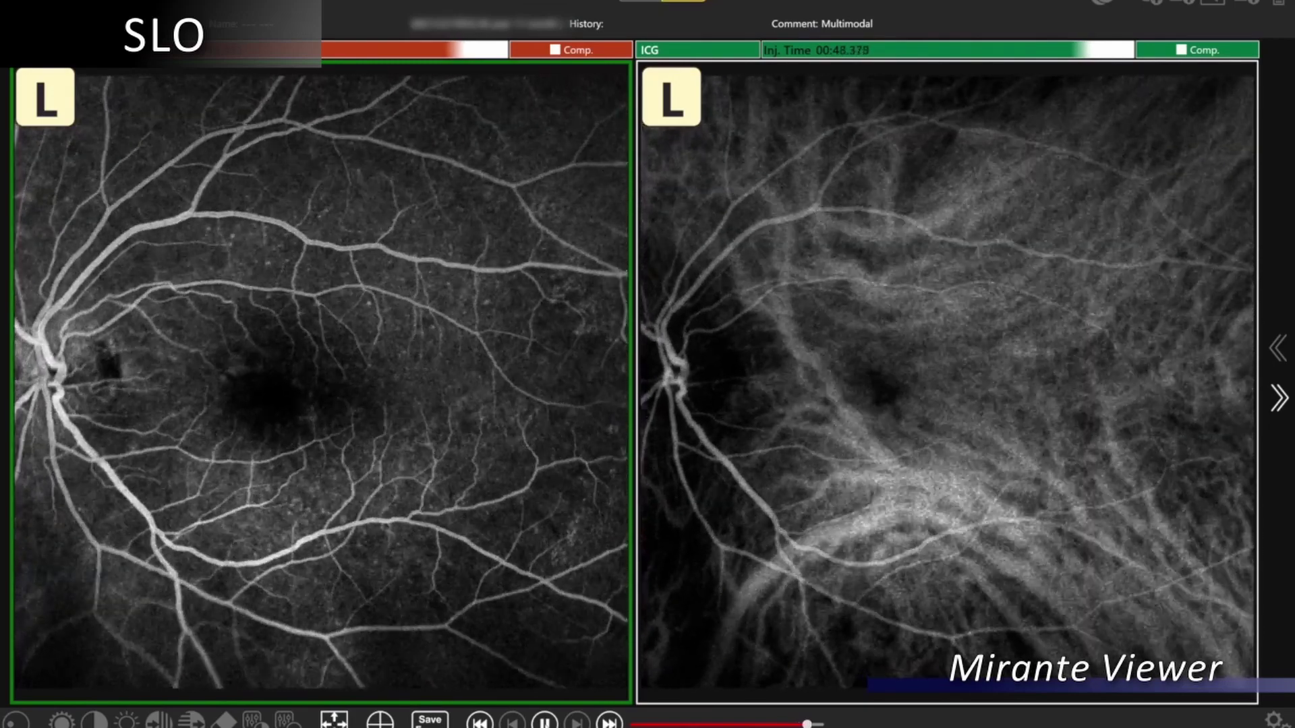
{"action": "key", "text": "space"}
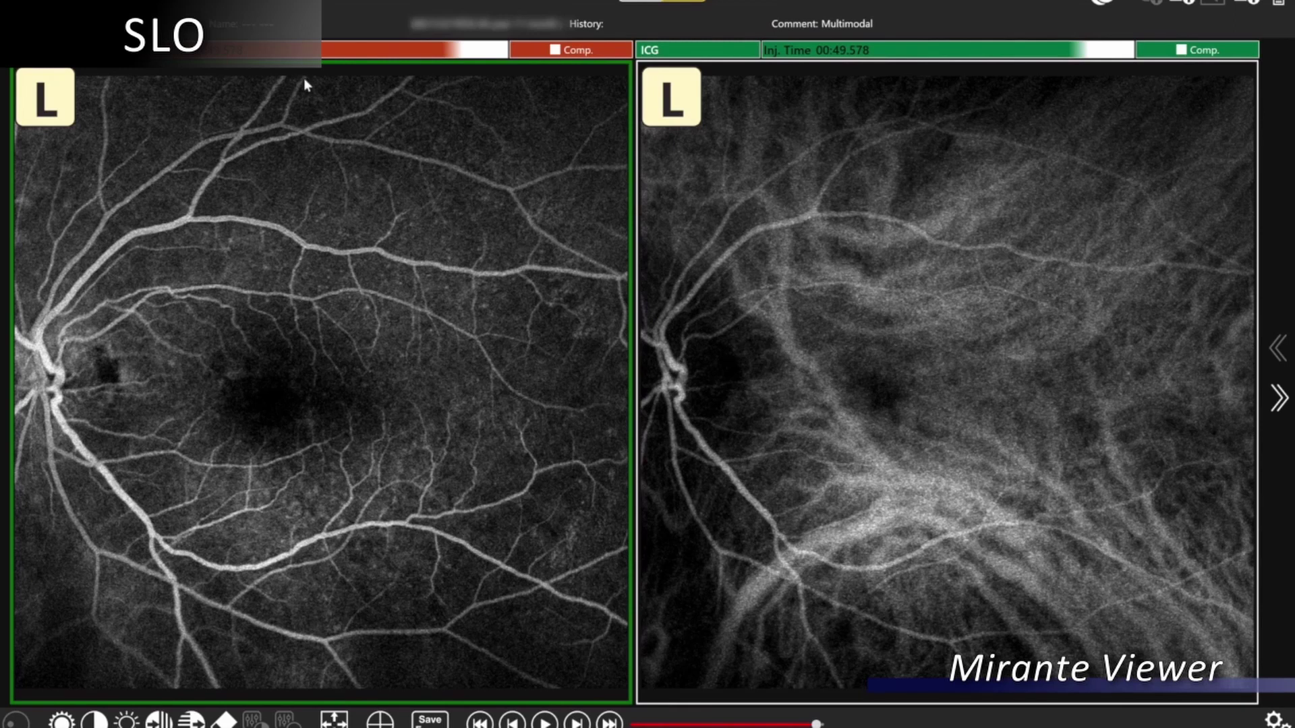
{"action": "double_click", "coordinate": [545, 129]}
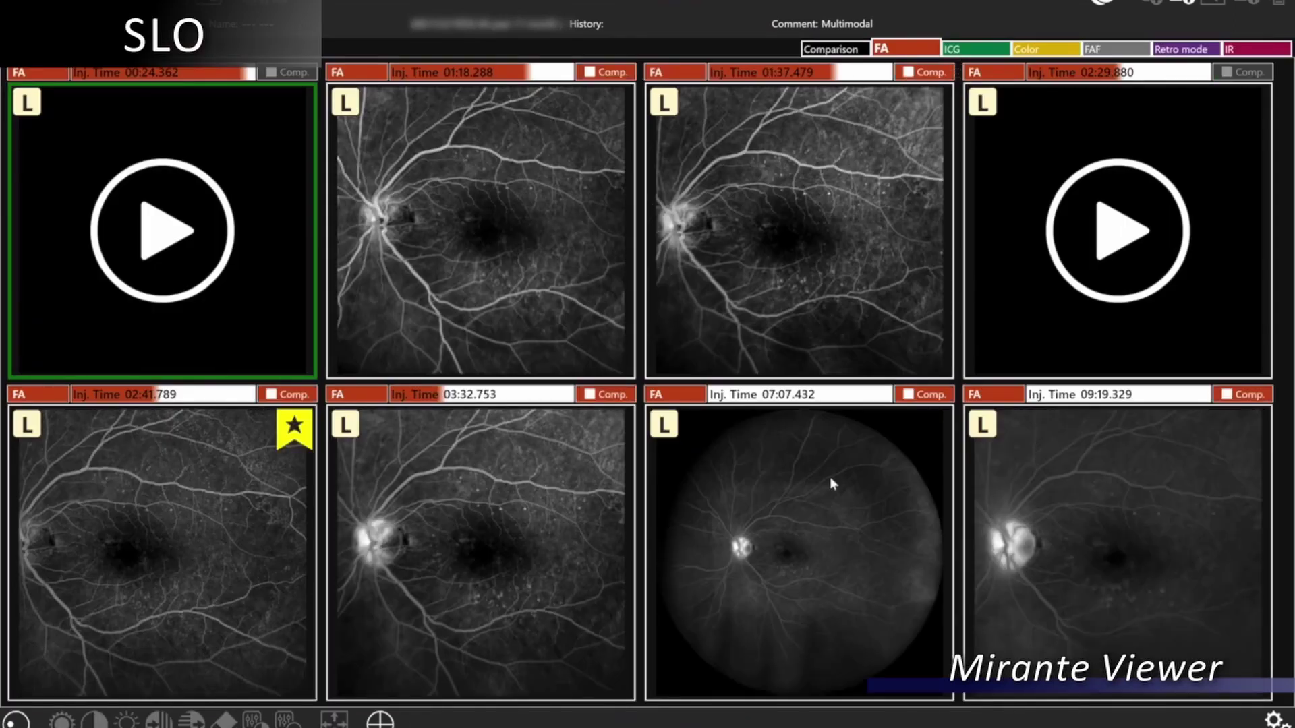
- Open the wide-field FA image with injection time 07:07.432 enlarged
{"action": "double_click", "coordinate": [829, 476]}
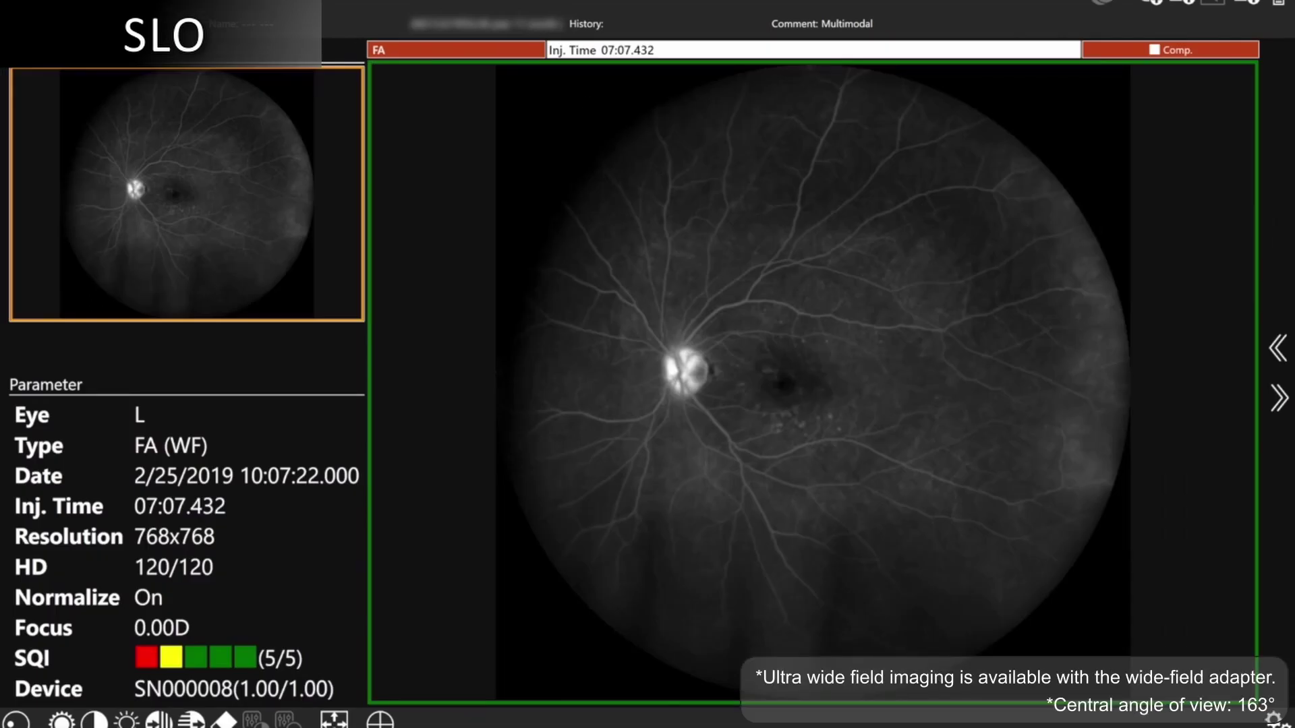
- Open the wide-field ICG image with injection time 07:26.445 enlarged, examine it, and return to the thumbnails
{"action": "double_click", "coordinate": [723, 98]}
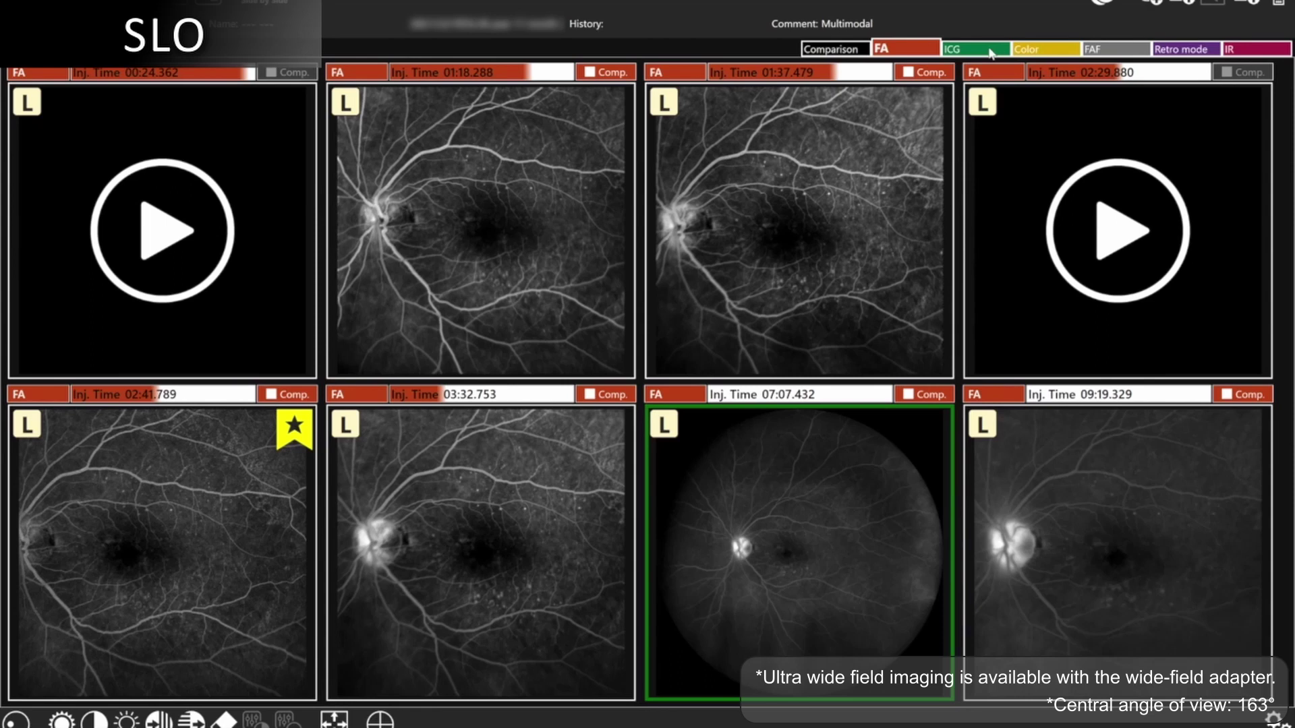
{"action": "left_click", "coordinate": [992, 51]}
{"action": "double_click", "coordinate": [1137, 259]}
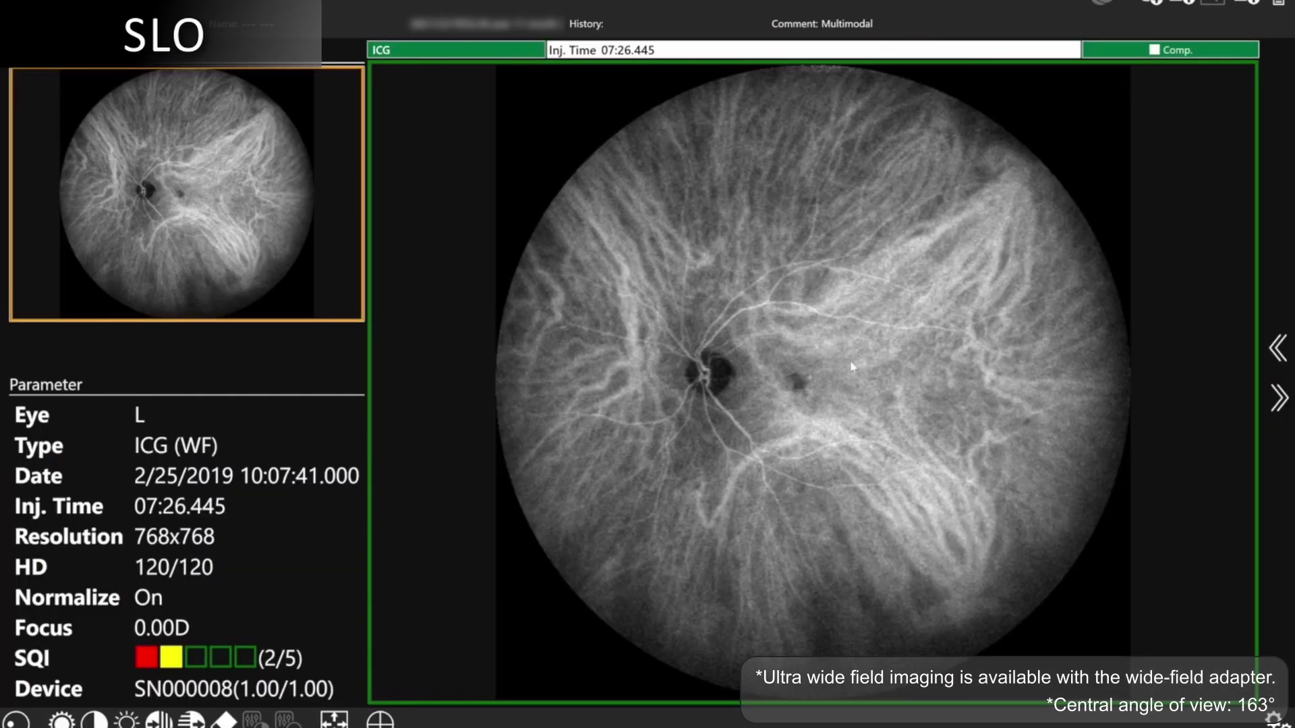
{"action": "scroll", "coordinate": [852, 366], "scroll_direction": "up", "scroll_amount": 2}
{"action": "scroll", "coordinate": [851, 366], "scroll_direction": "down", "scroll_amount": 2}
{"action": "double_click", "coordinate": [851, 367]}
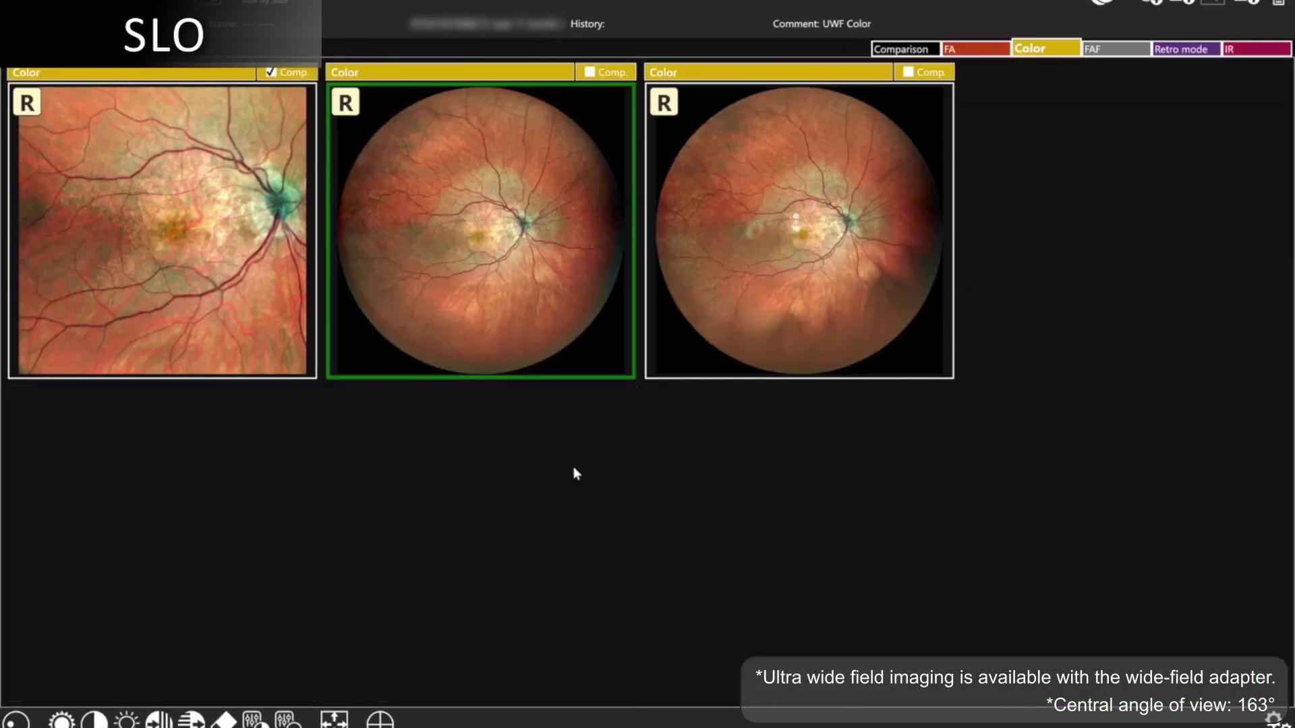
- Enlarge the right eye's wide-field Color image, examine the macula and optic disc up close, and return to the Color thumbnails
{"action": "double_click", "coordinate": [509, 292]}
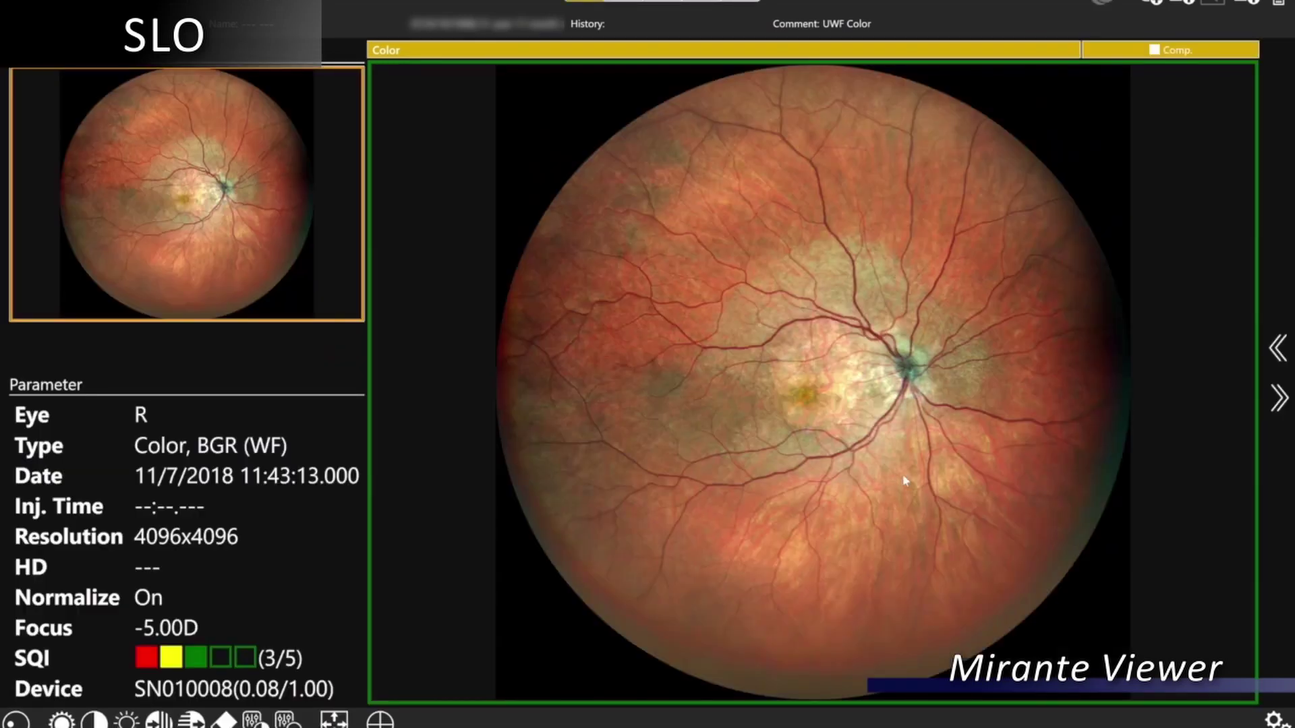
{"action": "scroll", "coordinate": [904, 480], "scroll_direction": "up", "scroll_amount": 3}
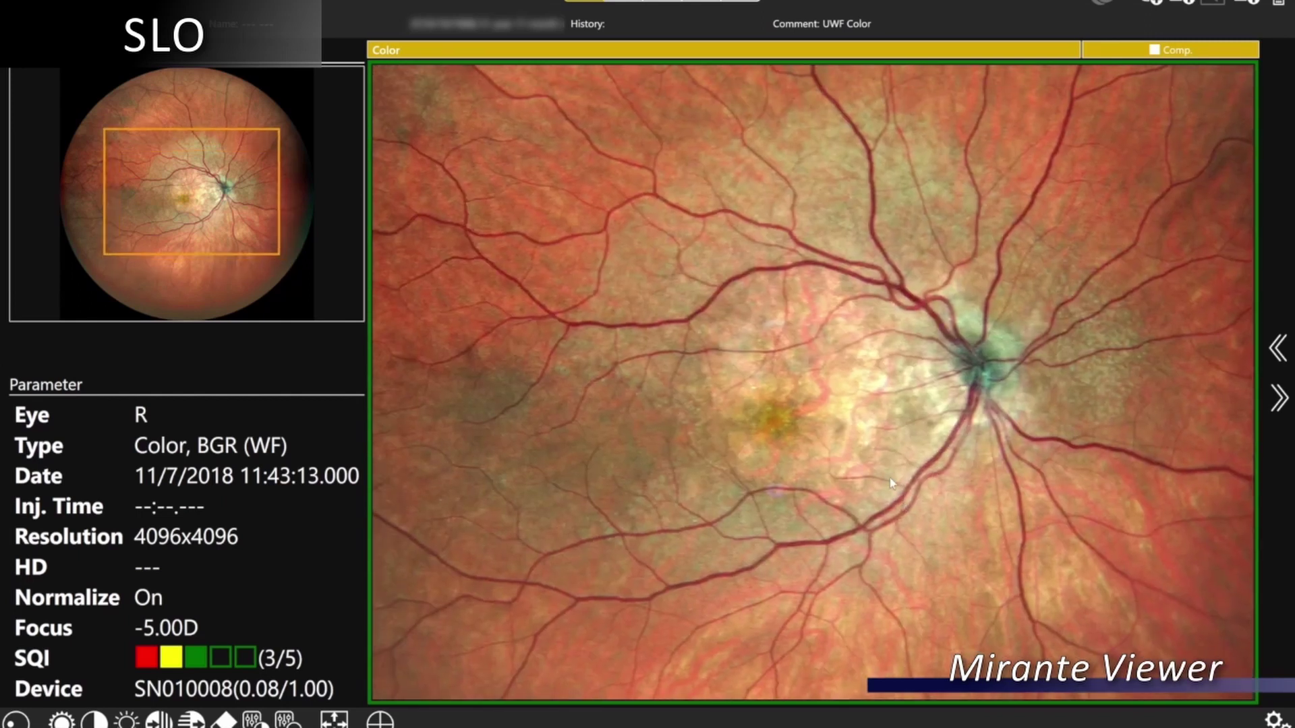
{"action": "left_click_drag", "start_coordinate": [890, 479], "coordinate": [849, 409]}
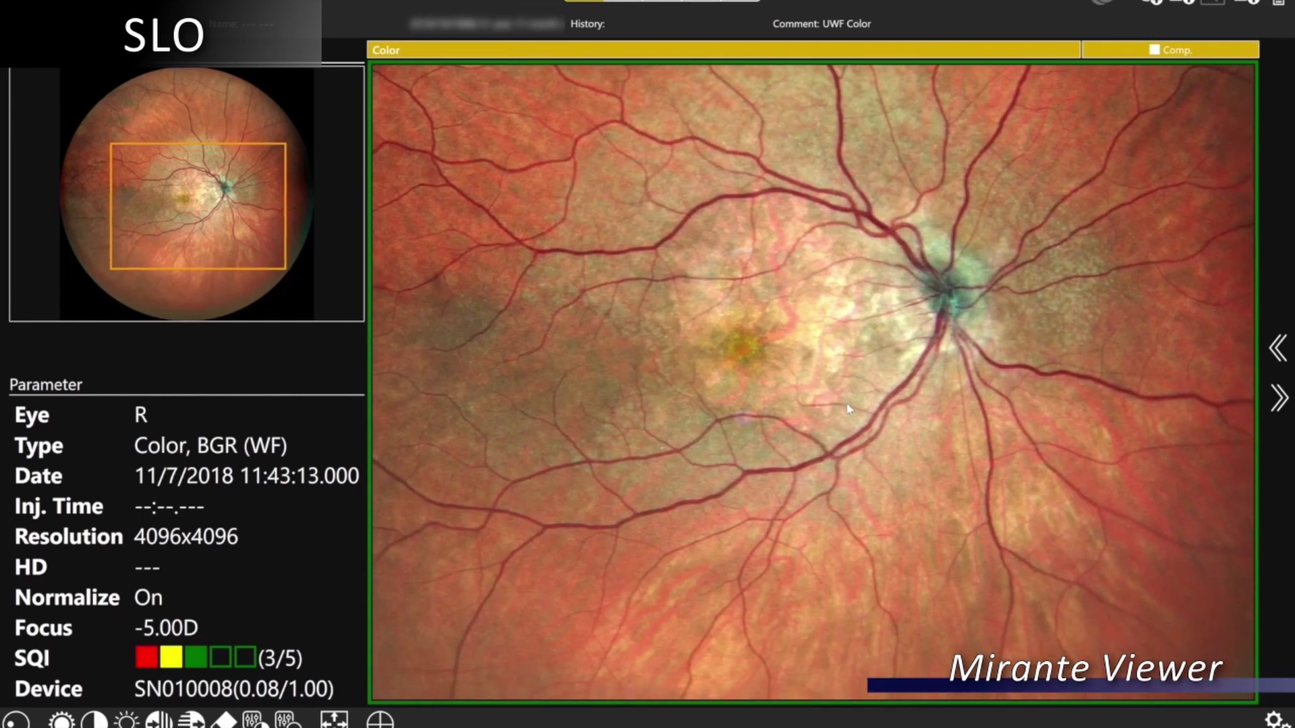
{"action": "scroll", "coordinate": [849, 409], "scroll_direction": "down", "scroll_amount": 3}
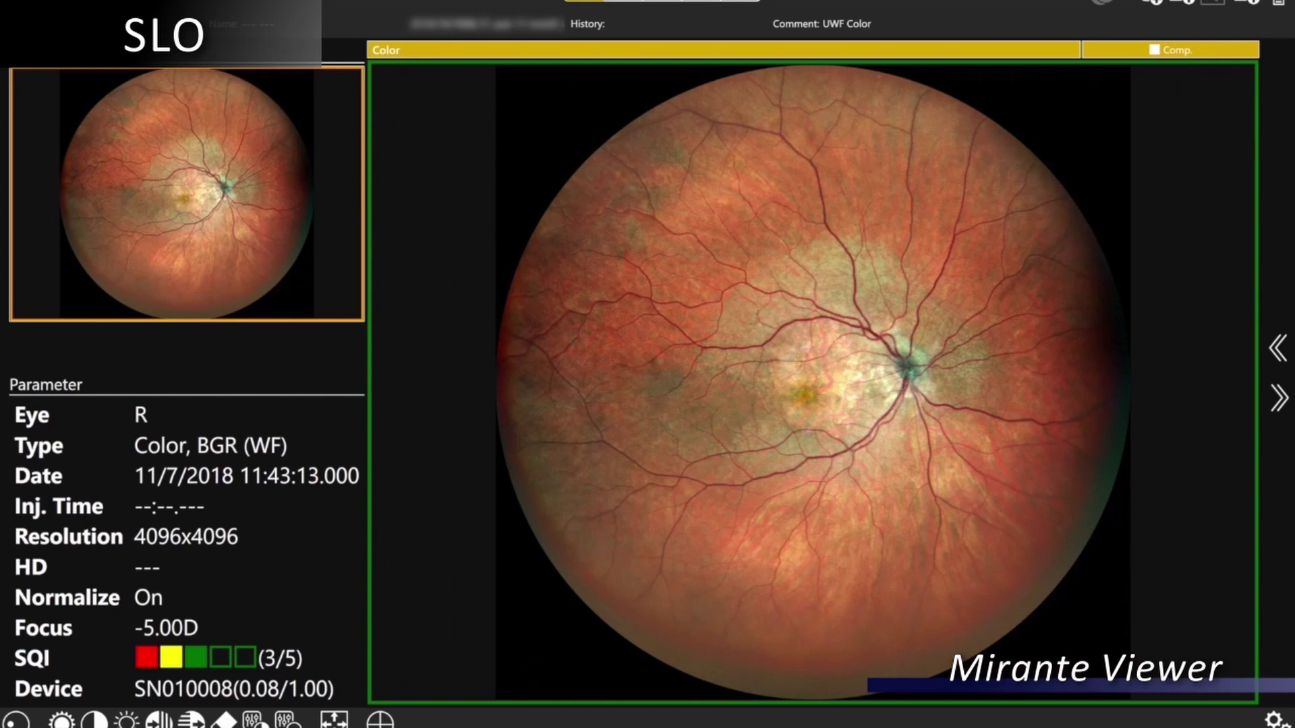
{"action": "double_click", "coordinate": [690, 527]}
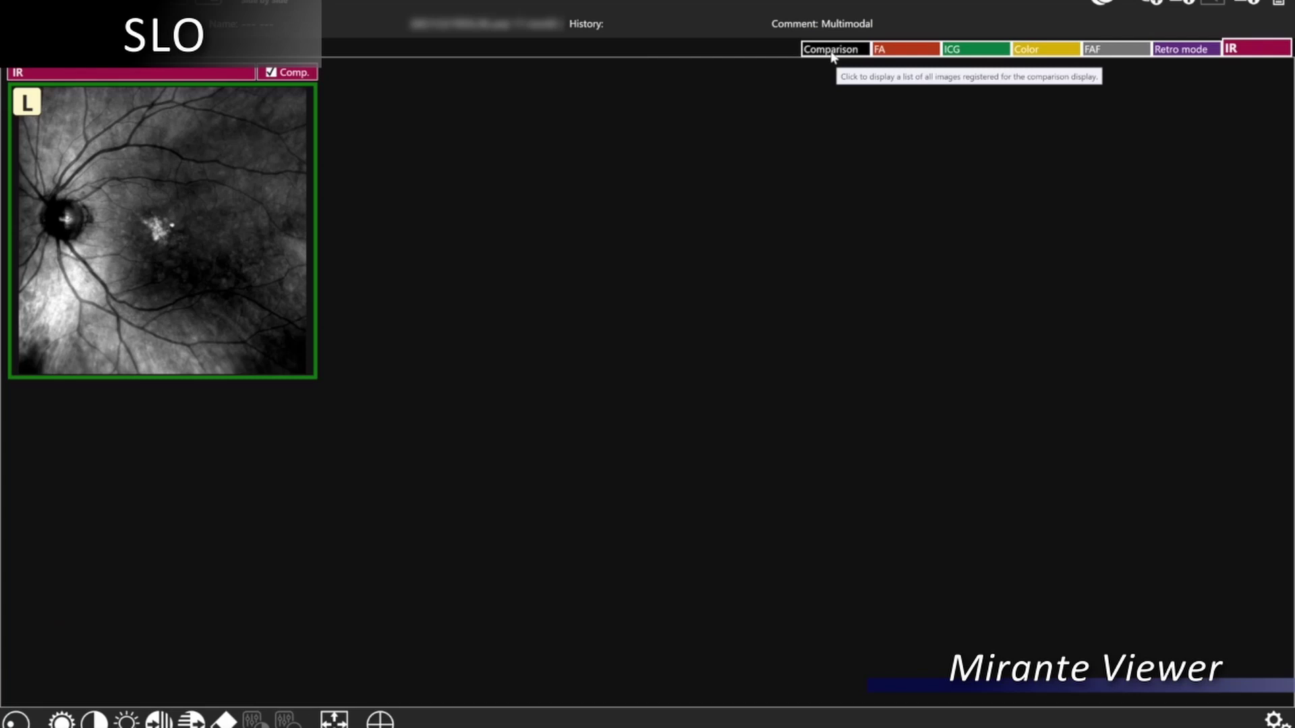
- Start Fly Through on the left eye's Multimodal comparison images and go back from ICG 08:54.449 to the Color image
{"action": "left_click", "coordinate": [831, 50]}
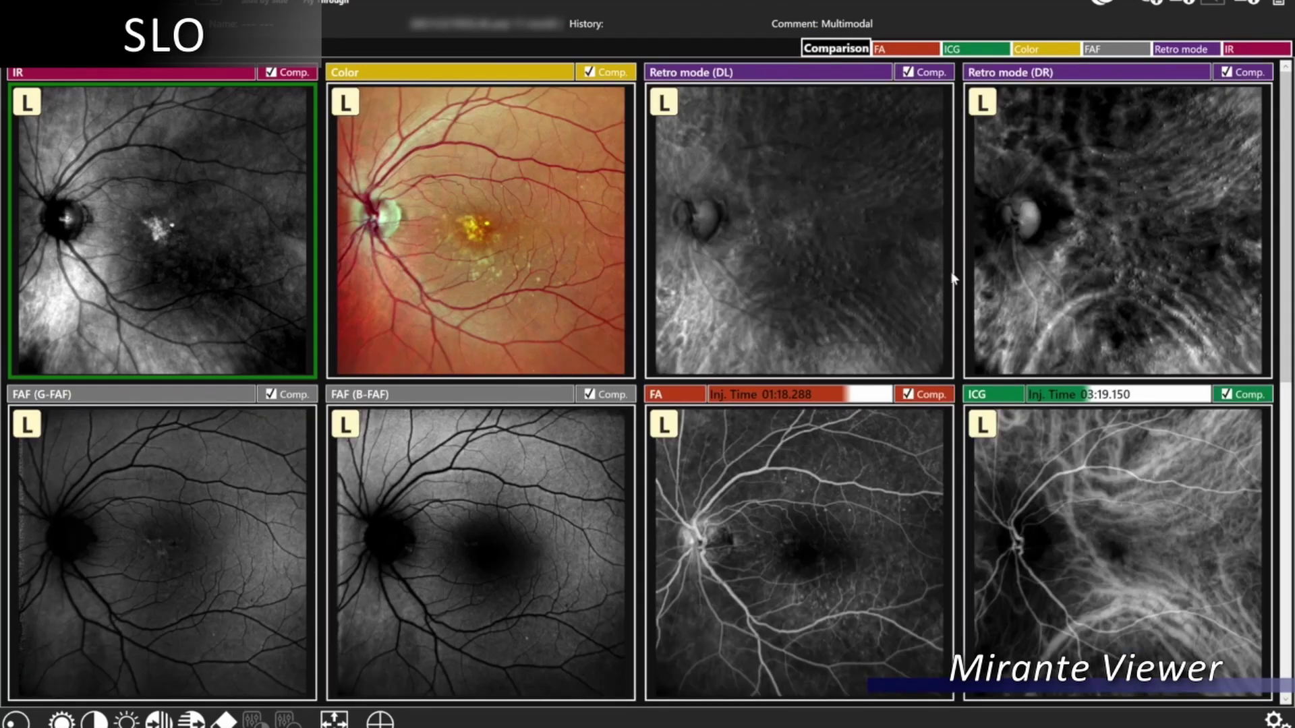
{"action": "left_click", "coordinate": [335, 4]}
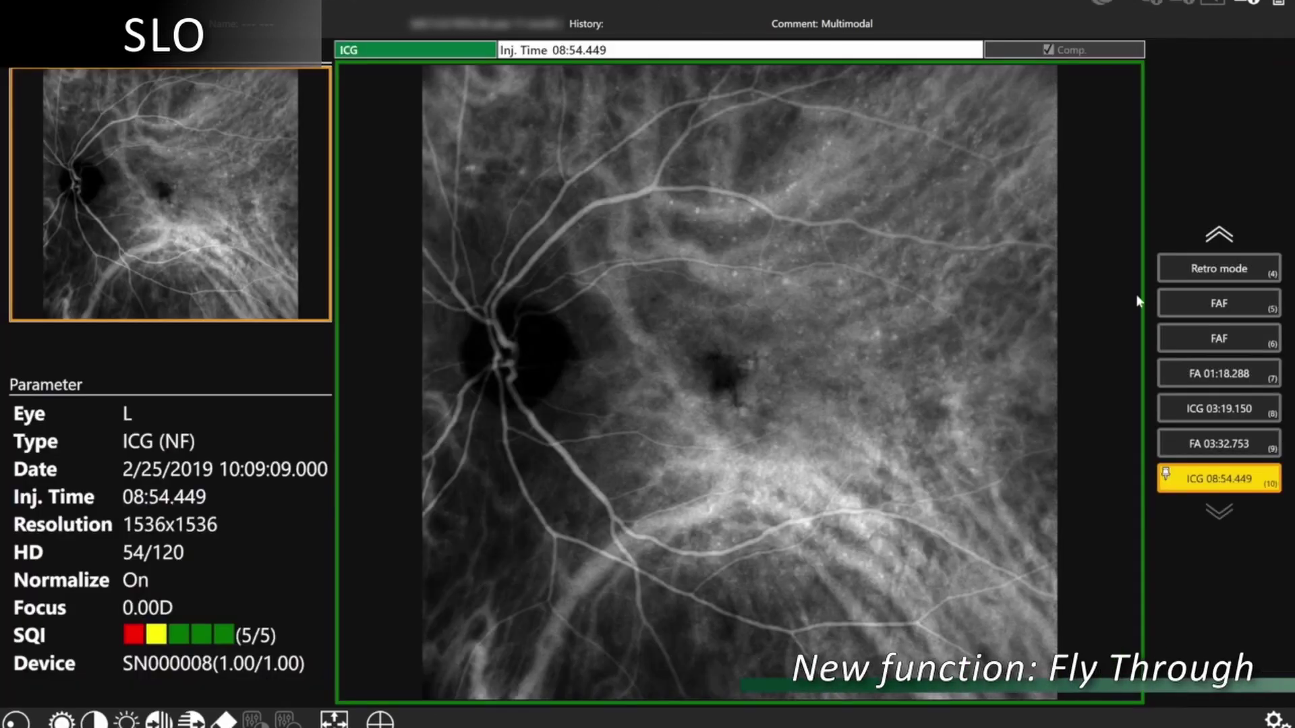
{"action": "scroll", "coordinate": [1223, 346], "scroll_direction": "up", "scroll_amount": 5}
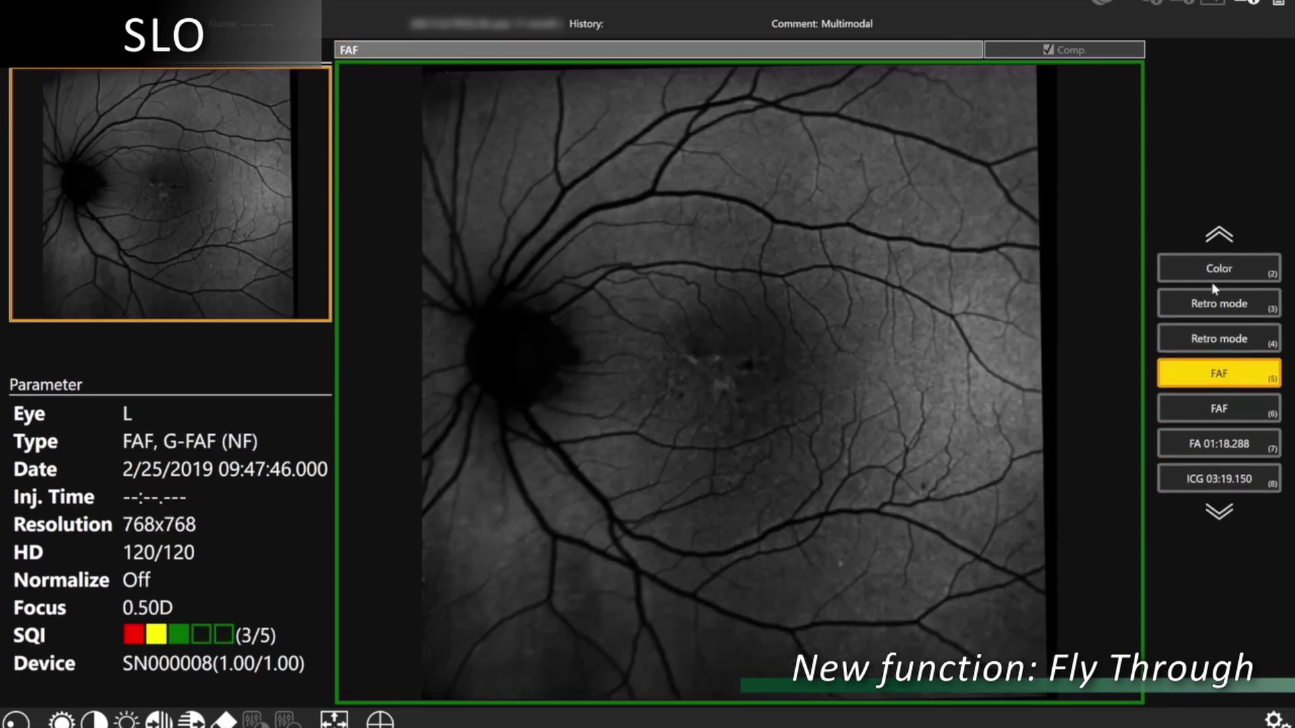
{"action": "left_click", "coordinate": [1212, 271]}
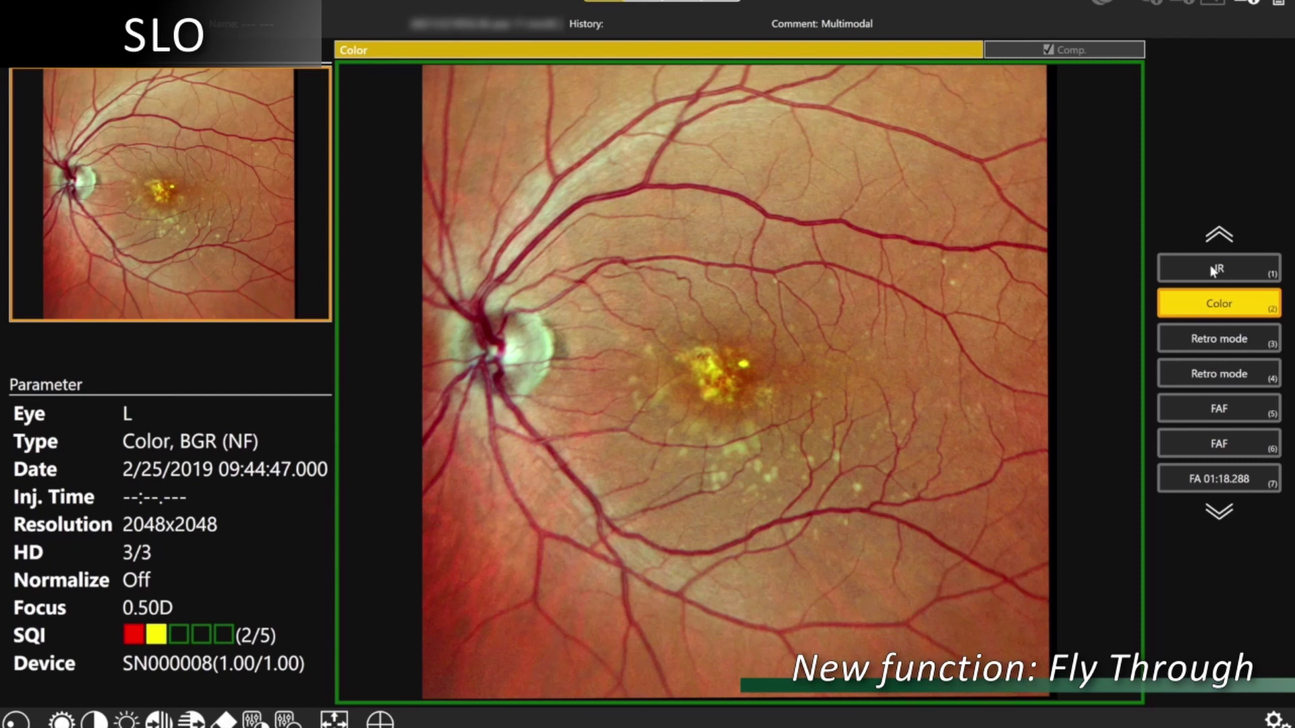
- Fly back and forth through the aligned comparison images from Color, ending on FA 03:32.753
{"action": "scroll", "coordinate": [1210, 265], "scroll_direction": "down", "scroll_amount": 3}
{"action": "scroll", "coordinate": [1212, 271], "scroll_direction": "down", "scroll_amount": 1}
{"action": "scroll", "coordinate": [1212, 271], "scroll_direction": "up", "scroll_amount": 1}
{"action": "scroll", "coordinate": [1212, 271], "scroll_direction": "down", "scroll_amount": 1}
{"action": "scroll", "coordinate": [1212, 271], "scroll_direction": "up", "scroll_amount": 1}
{"action": "scroll", "coordinate": [1212, 271], "scroll_direction": "down", "scroll_amount": 3}
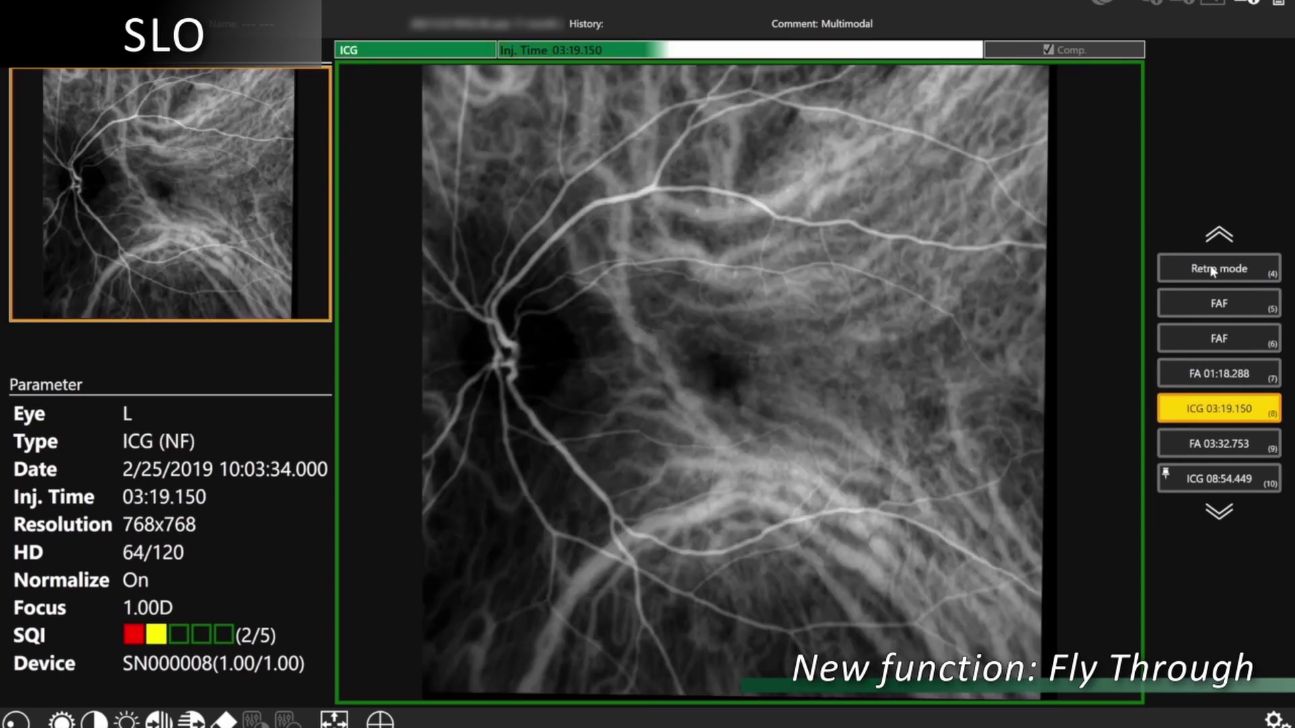
{"action": "scroll", "coordinate": [1213, 271], "scroll_direction": "down", "scroll_amount": 1}
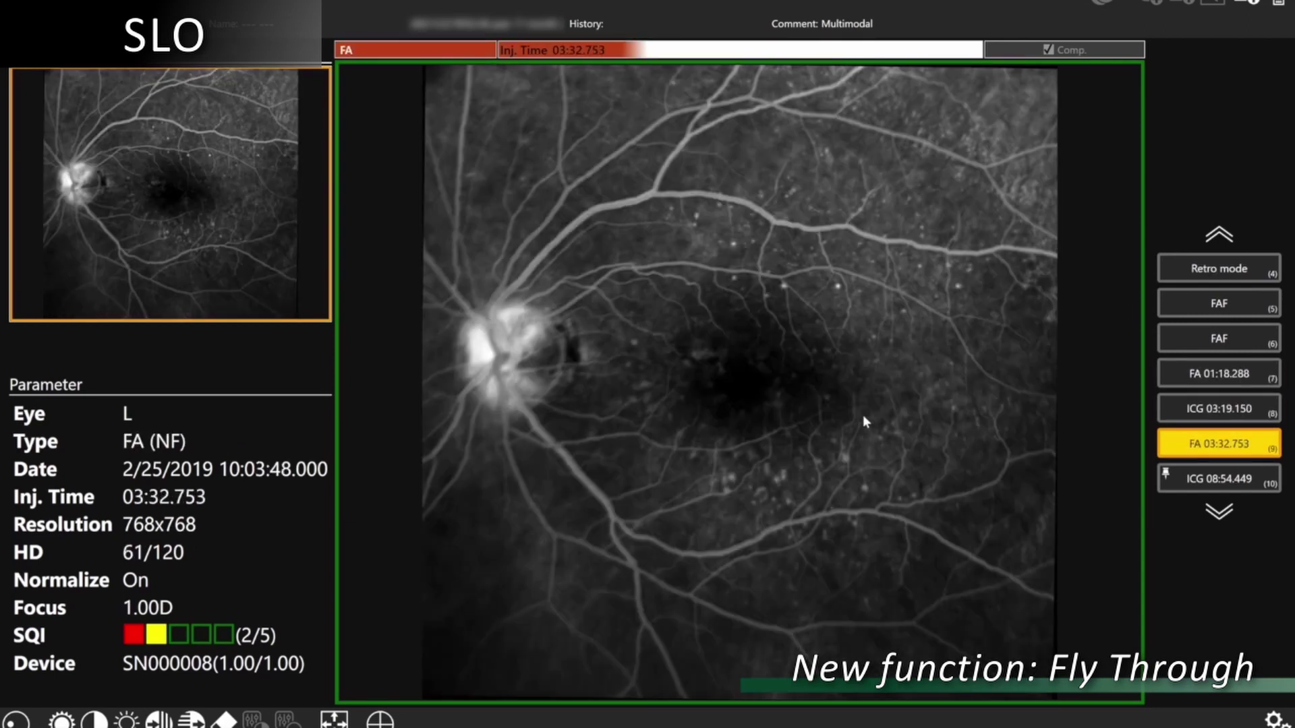
- Magnify the macular area of FA 03:32.753 and compare it across the FA, FAF, Color and Retro mode images
{"action": "scroll", "coordinate": [863, 419], "scroll_direction": "up", "scroll_amount": 2}
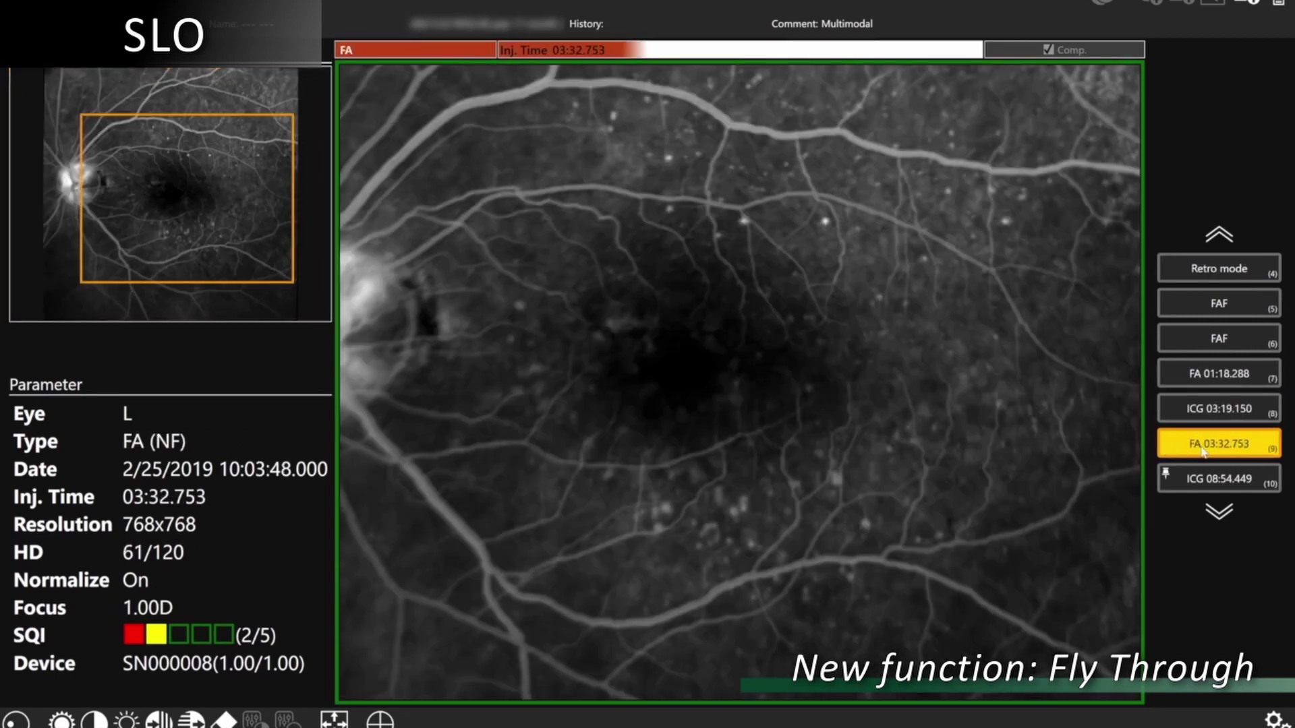
{"action": "scroll", "coordinate": [1203, 450], "scroll_direction": "up", "scroll_amount": 4}
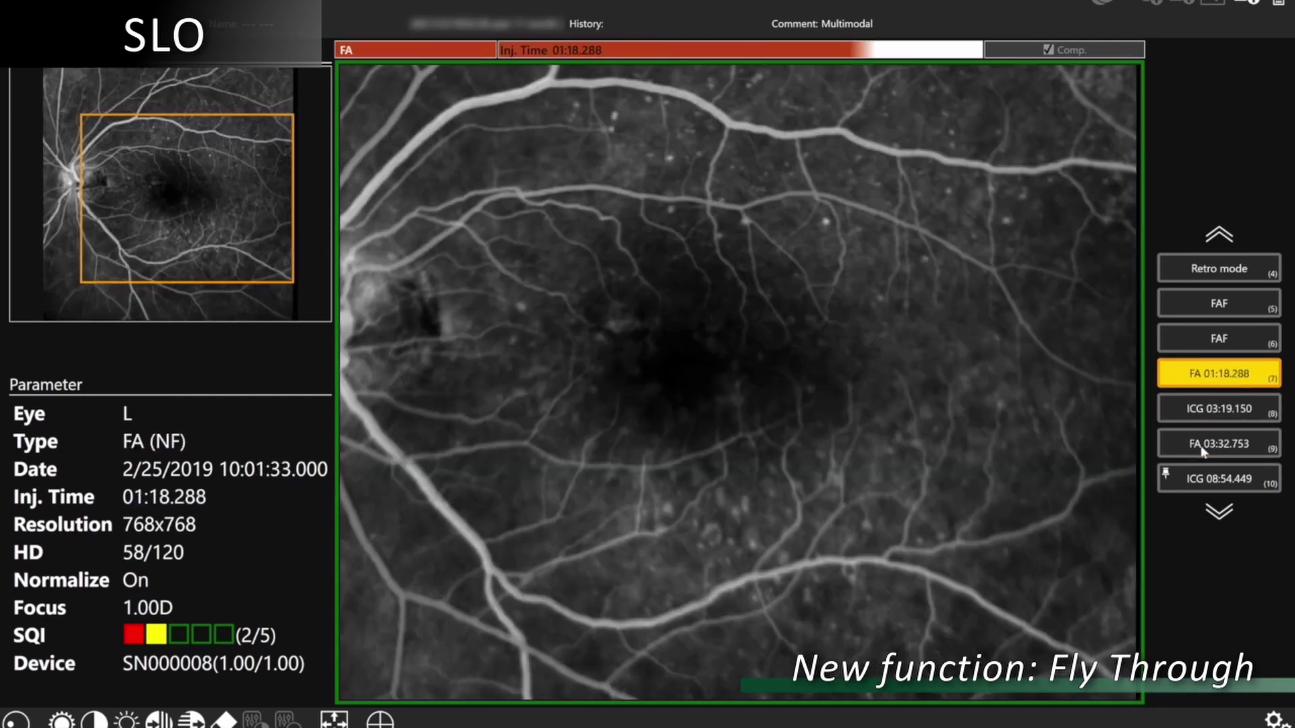
{"action": "scroll", "coordinate": [1204, 451], "scroll_direction": "down", "scroll_amount": 1}
{"action": "scroll", "coordinate": [1204, 451], "scroll_direction": "up", "scroll_amount": 3}
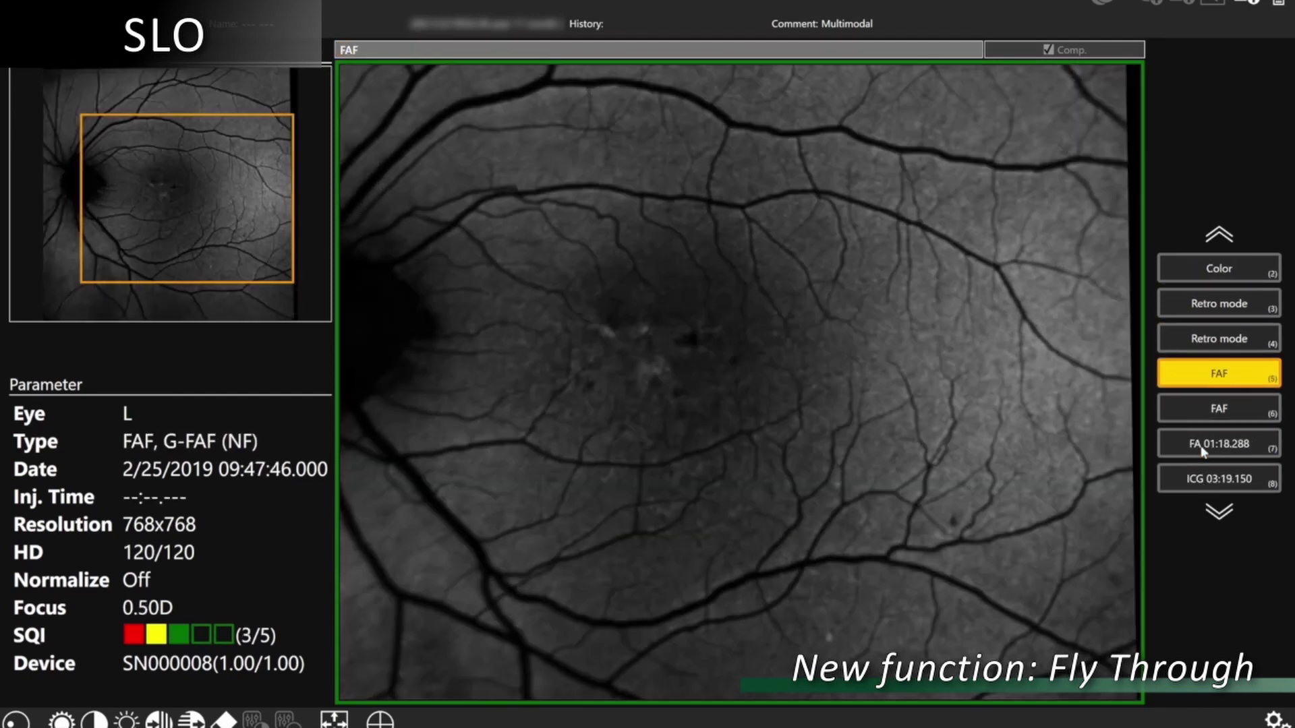
{"action": "scroll", "coordinate": [1204, 451], "scroll_direction": "up", "scroll_amount": 1}
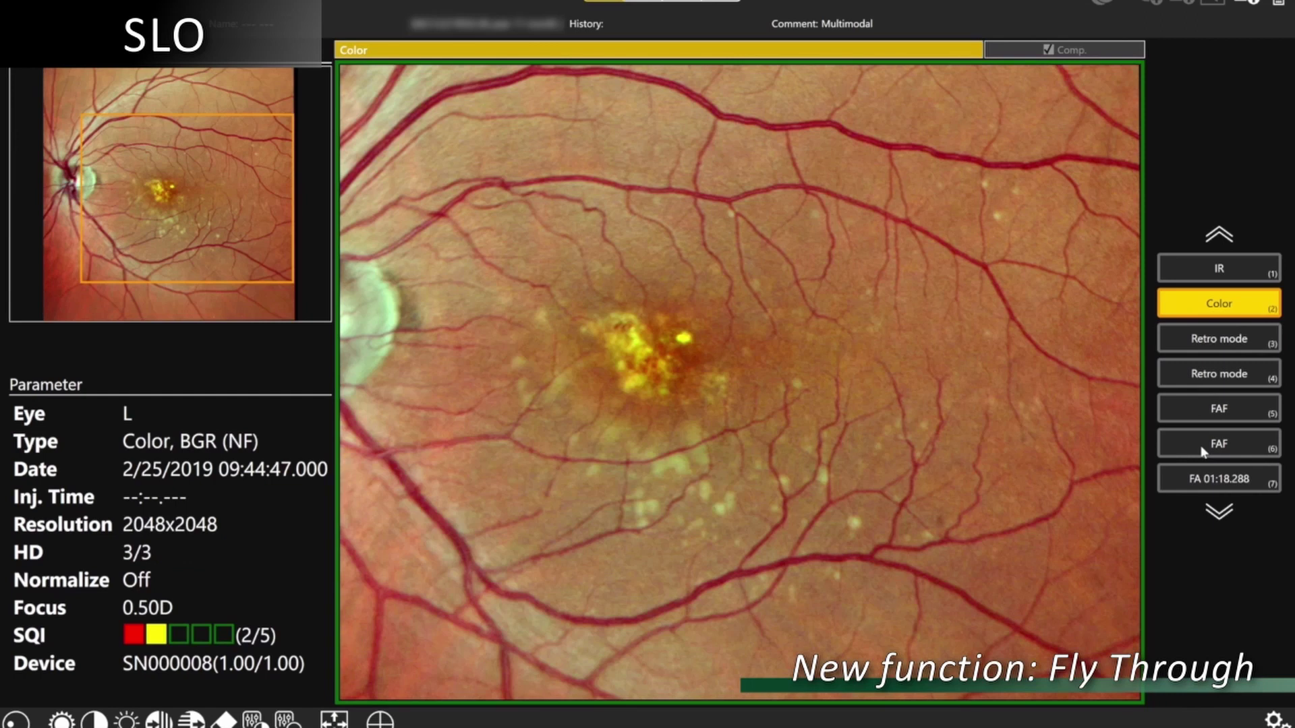
{"action": "scroll", "coordinate": [1204, 451], "scroll_direction": "up", "scroll_amount": 1}
{"action": "scroll", "coordinate": [1204, 451], "scroll_direction": "down", "scroll_amount": 5}
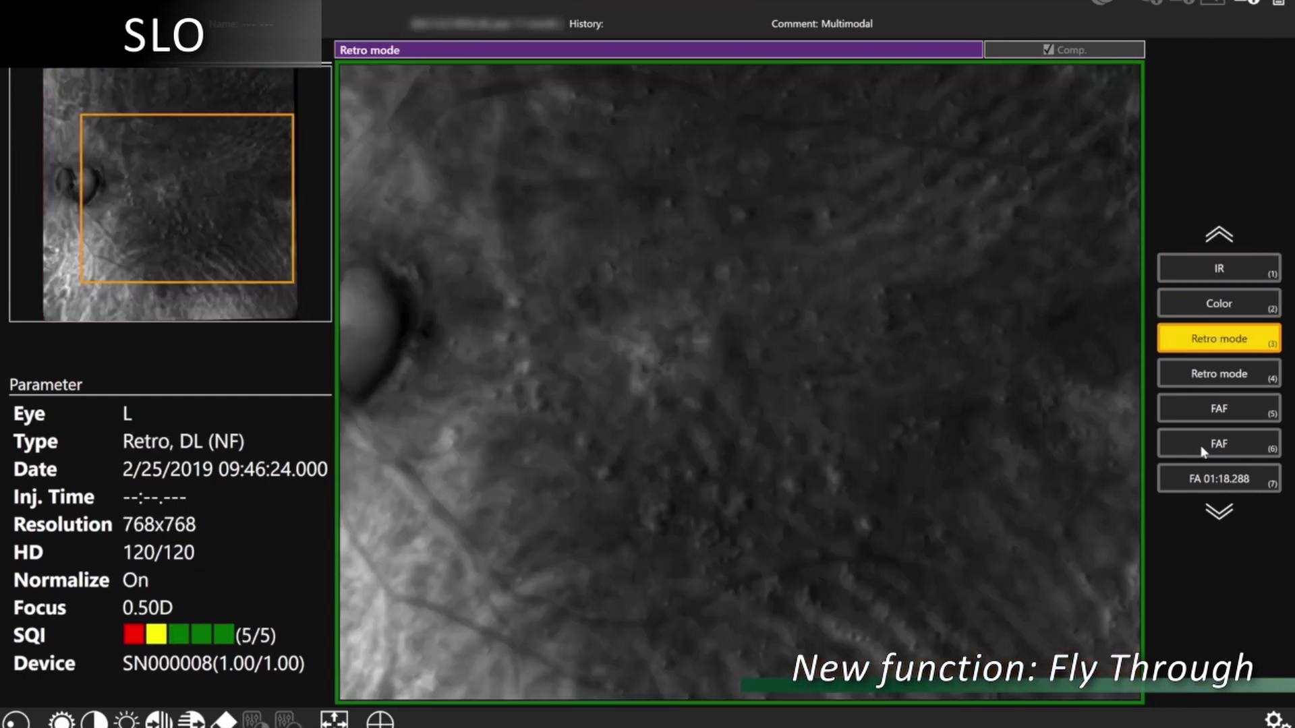
{"action": "scroll", "coordinate": [1202, 451], "scroll_direction": "down", "scroll_amount": 3}
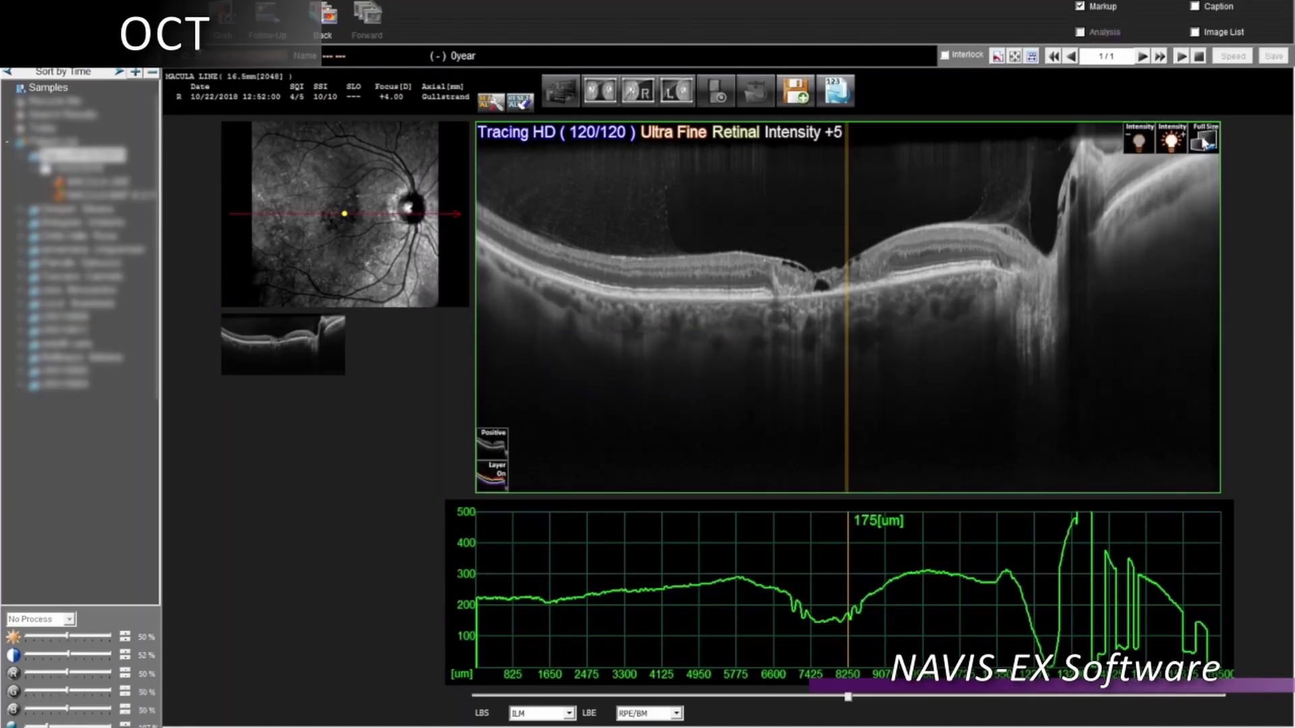
- Switch to NAVIS-EX, set the macula line OCT scan's intensity to +9 in full-size view, and return it to normal size
{"action": "left_click", "coordinate": [1203, 141]}
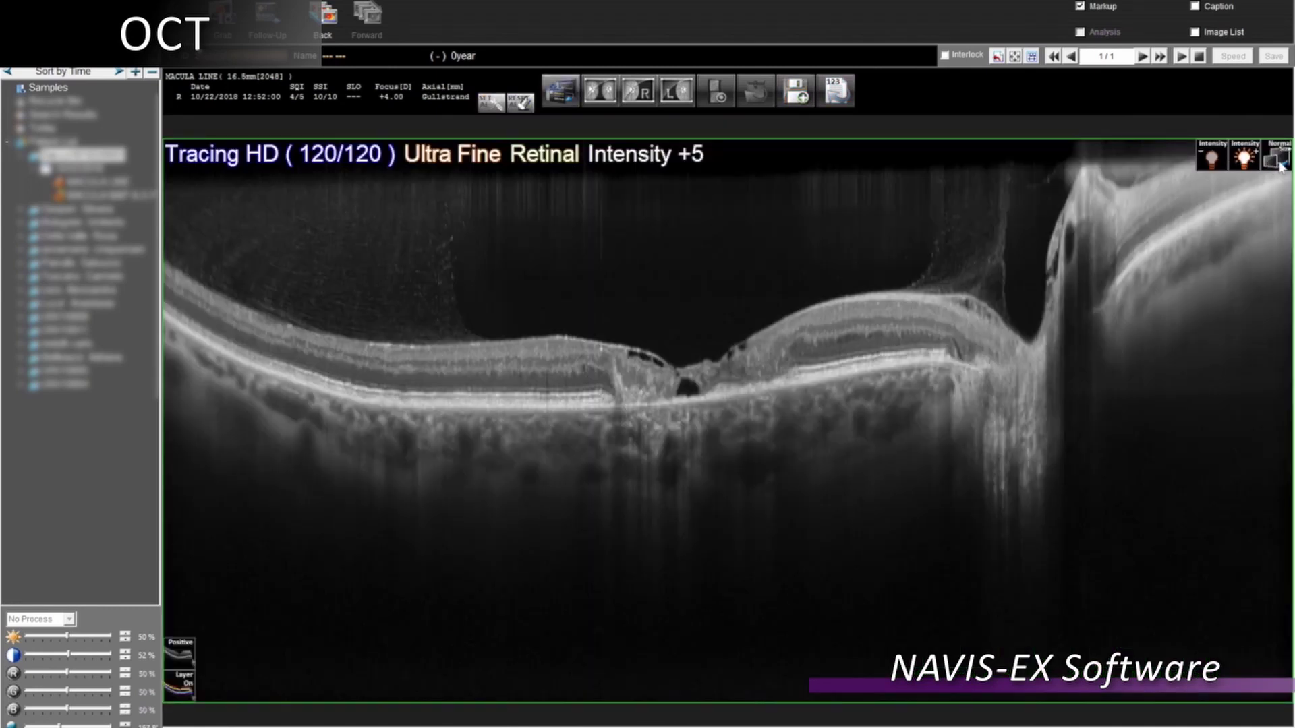
{"action": "left_click", "coordinate": [1245, 162]}
{"action": "left_click", "coordinate": [1245, 162]}
{"action": "left_click", "coordinate": [1245, 162]}
{"action": "left_click", "coordinate": [1246, 162]}
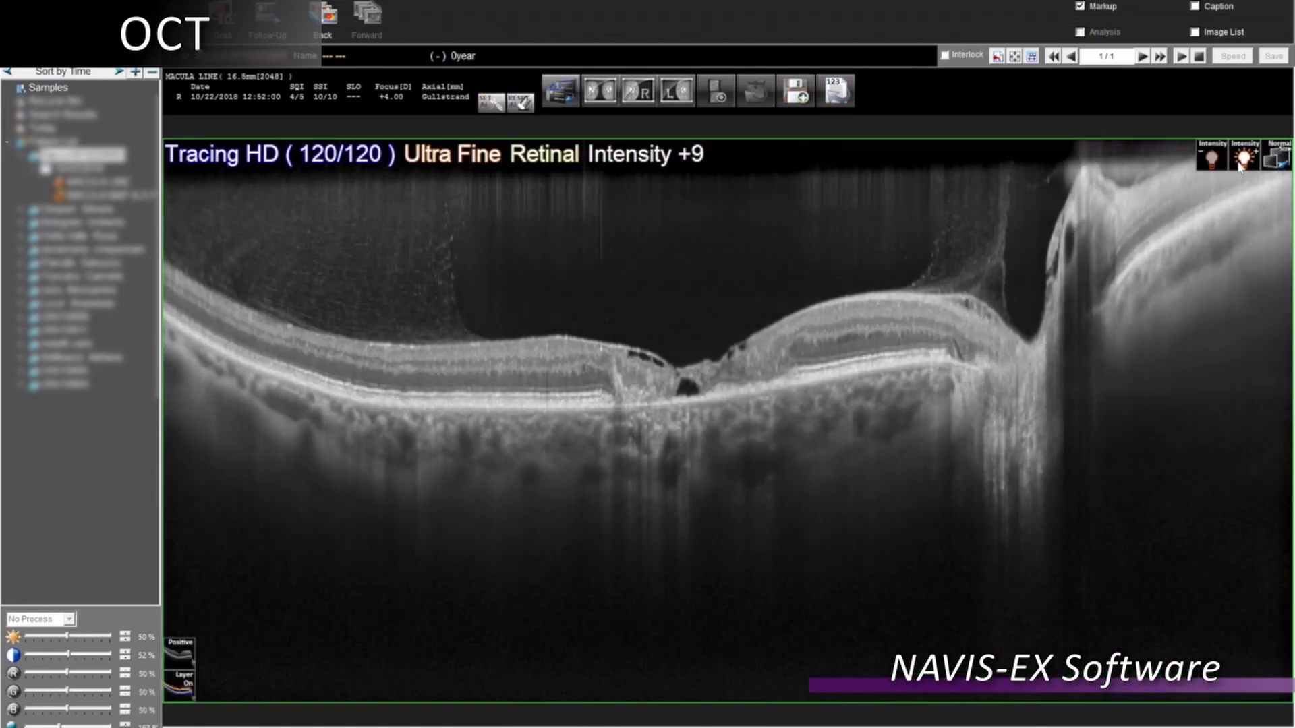
{"action": "left_click", "coordinate": [1284, 163]}
{"action": "mouse_move", "coordinate": [865, 366]}
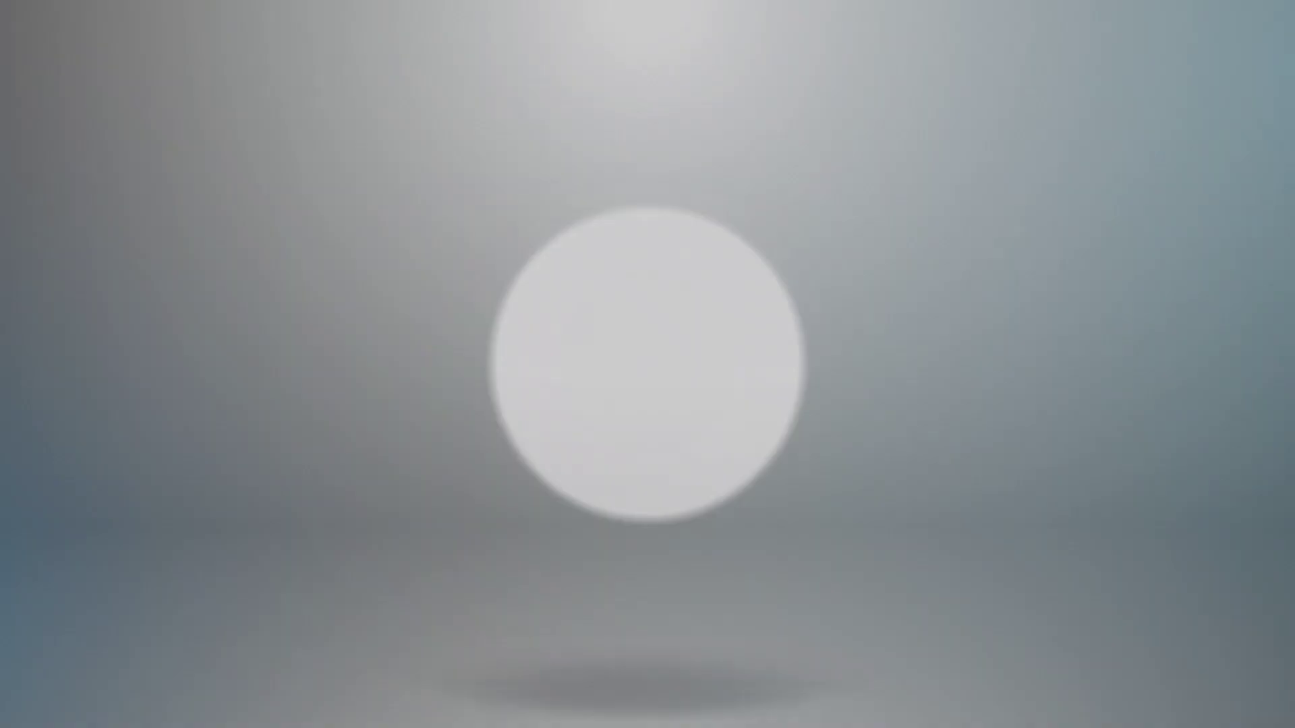